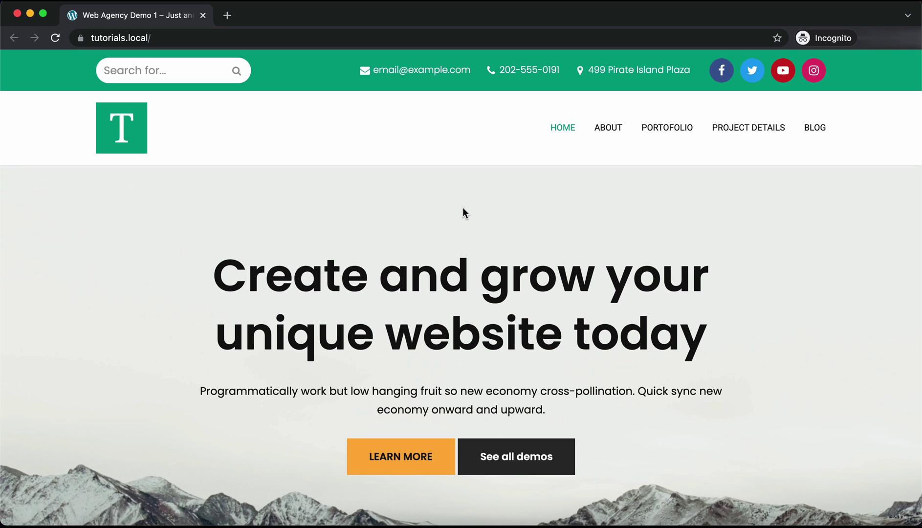
Step: Scroll down the front page to confirm the green top bar and white header stay pinned
scroll(463, 208, down, 3)
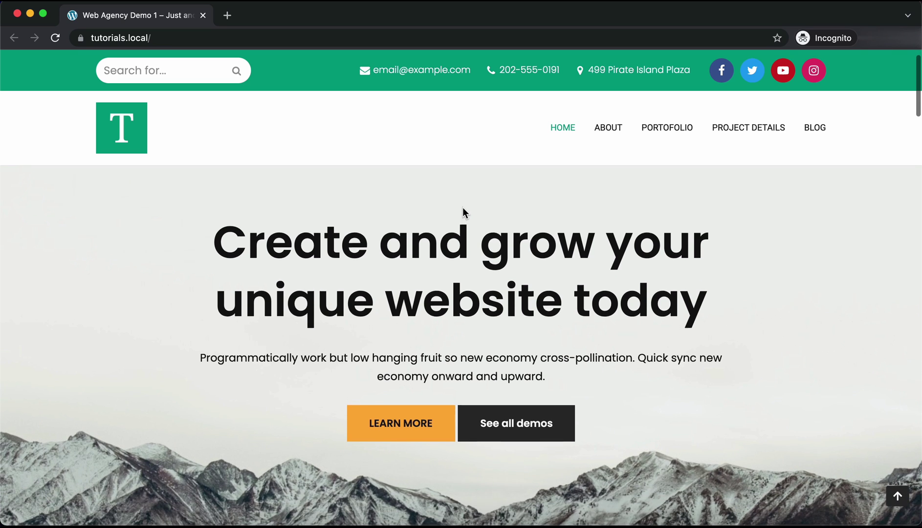
scroll(462, 208, down, 5)
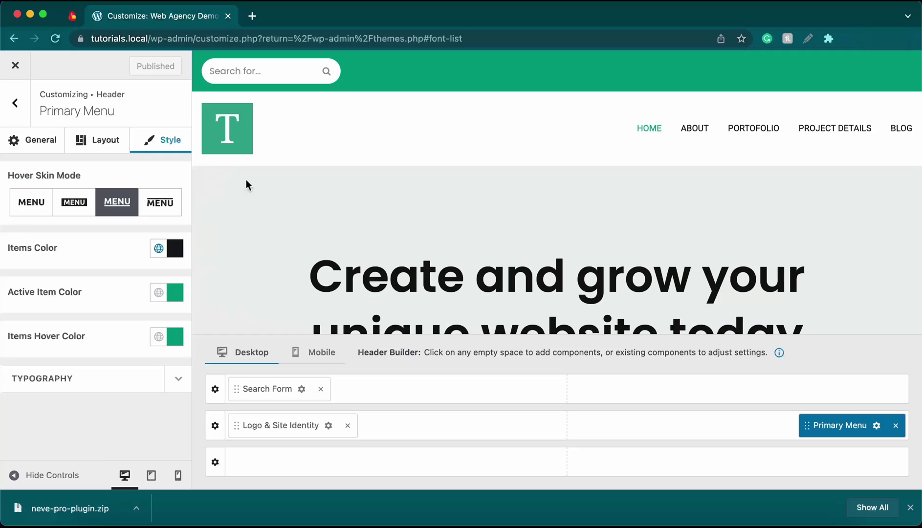
Step: Go back from the primary menu settings to the Header sections list and scroll down the panel
click(15, 104)
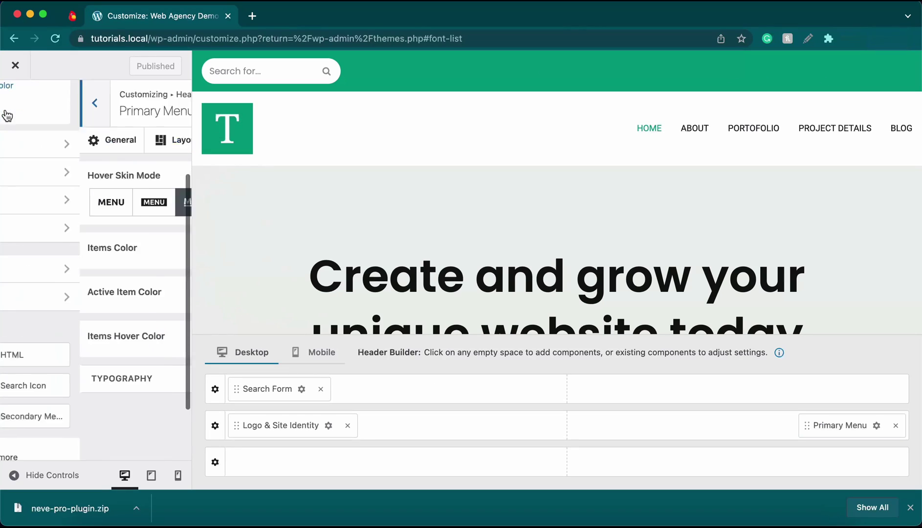
scroll(96, 392, down, 3)
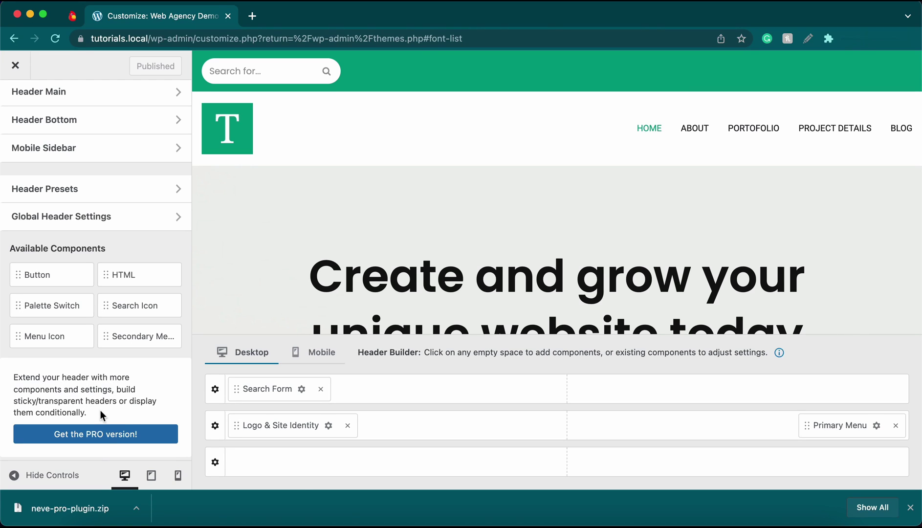
Step: Open the Neve PRO upgrade page, scroll through the Pro Addons feature table, then return to the top
click(106, 434)
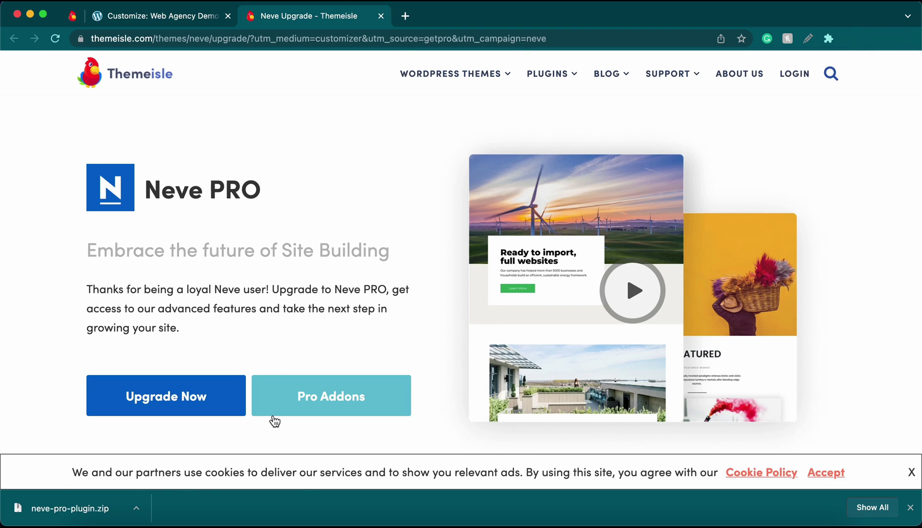
click(268, 391)
scroll(368, 329, down, 3)
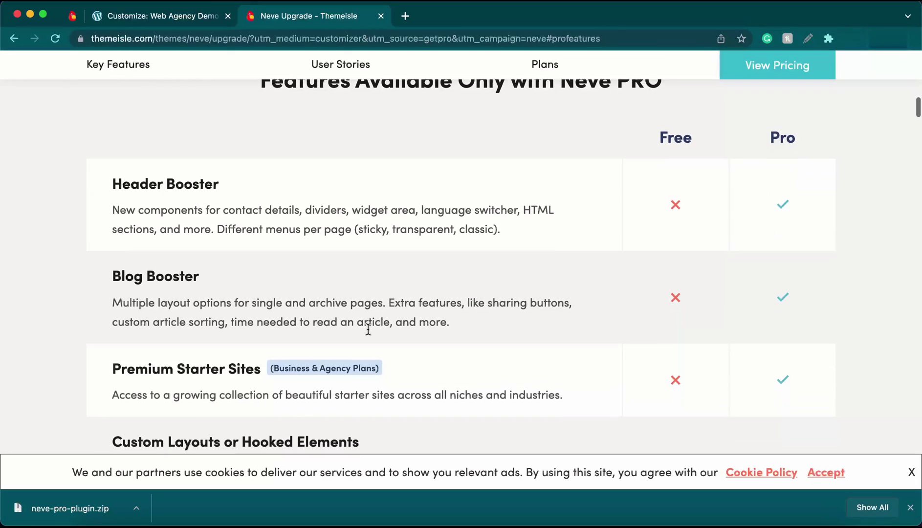
scroll(368, 329, down, 5)
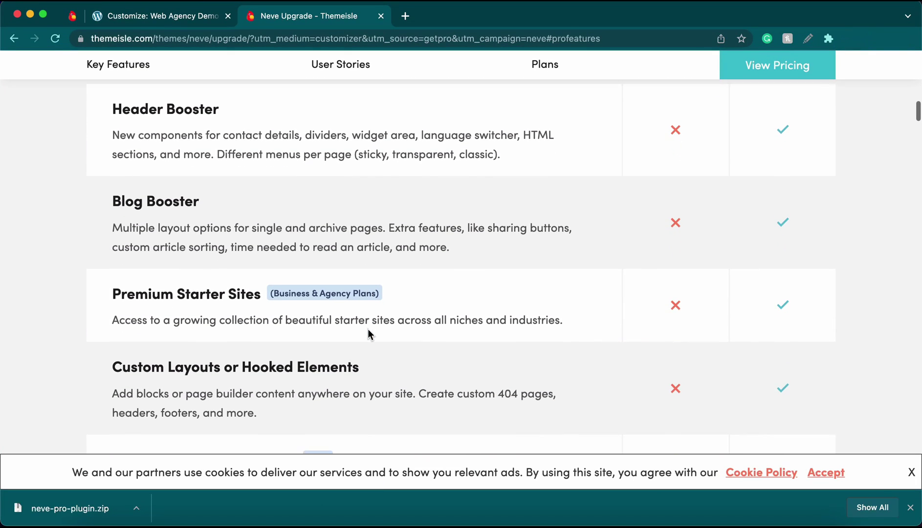
scroll(368, 334, down, 6)
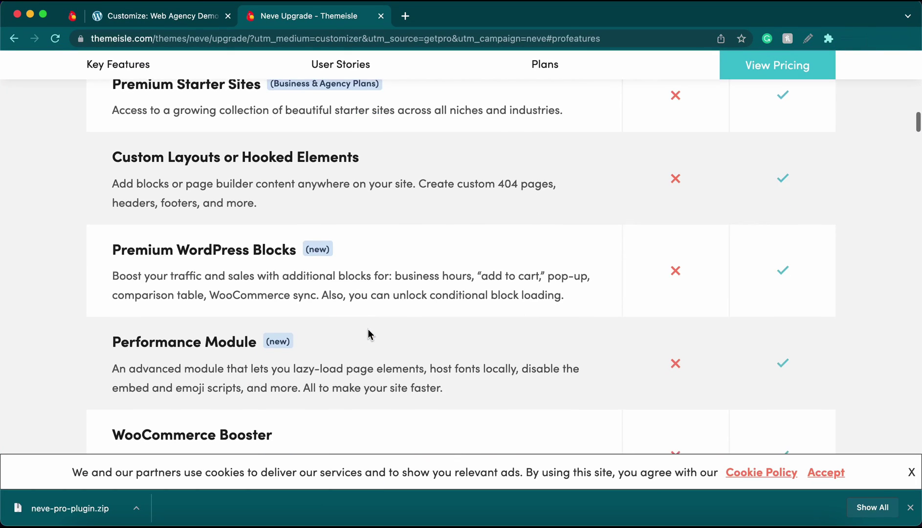
scroll(368, 329, down, 15)
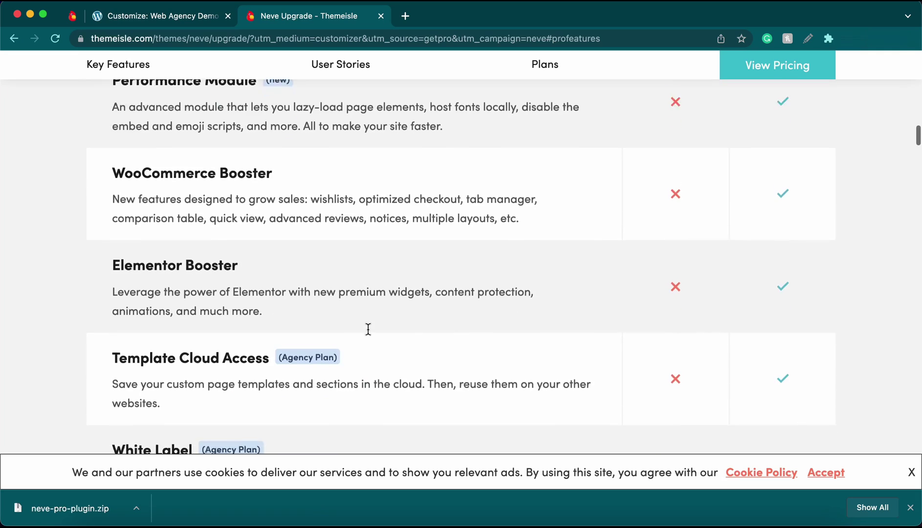
scroll(368, 334, down, 13)
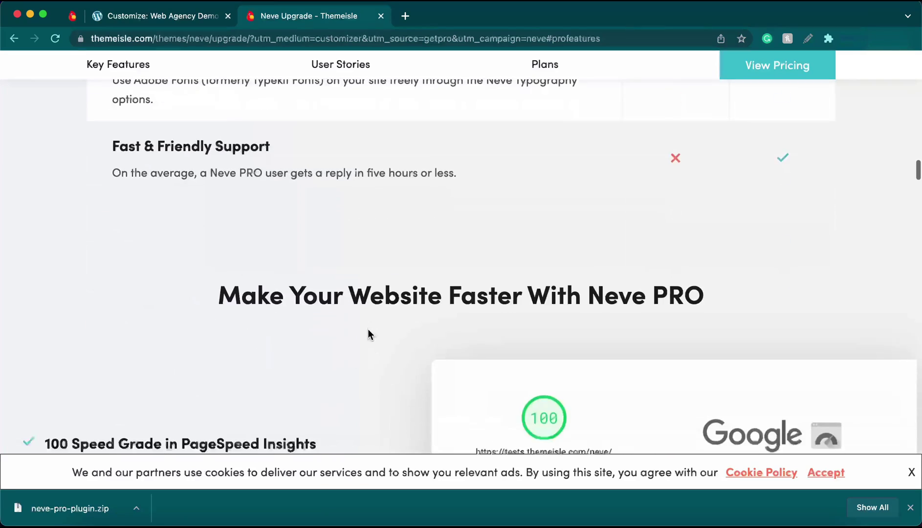
scroll(367, 330, down, 1)
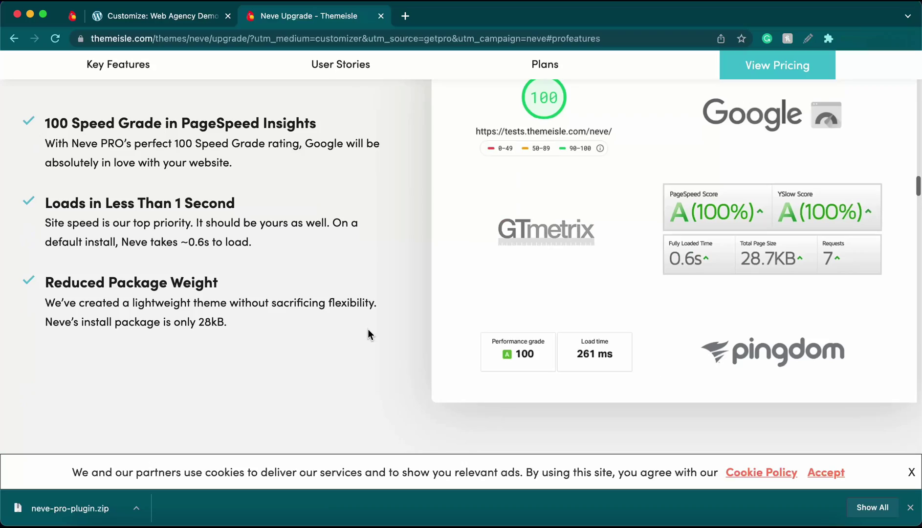
scroll(368, 330, up, 12)
scroll(367, 328, up, 20)
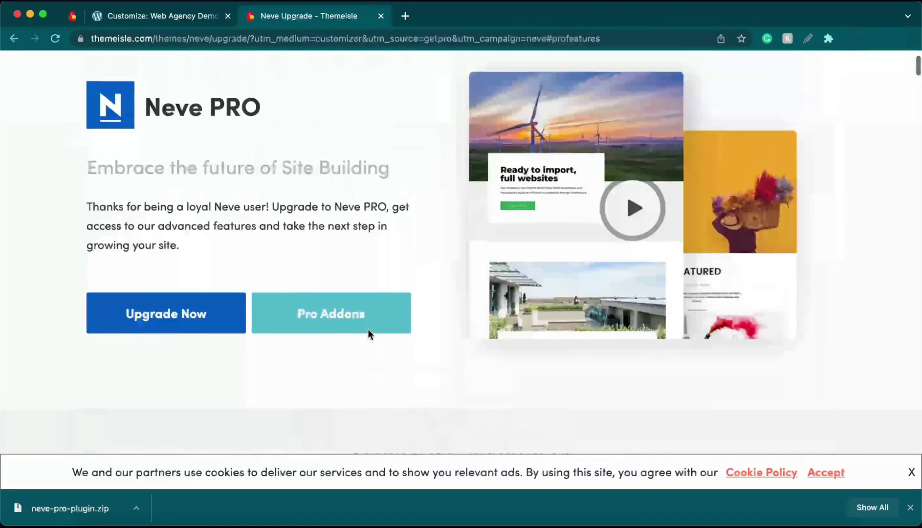
Step: Close the Themeisle tab and check an empty main-header slot's component picker, then dismiss it
click(381, 17)
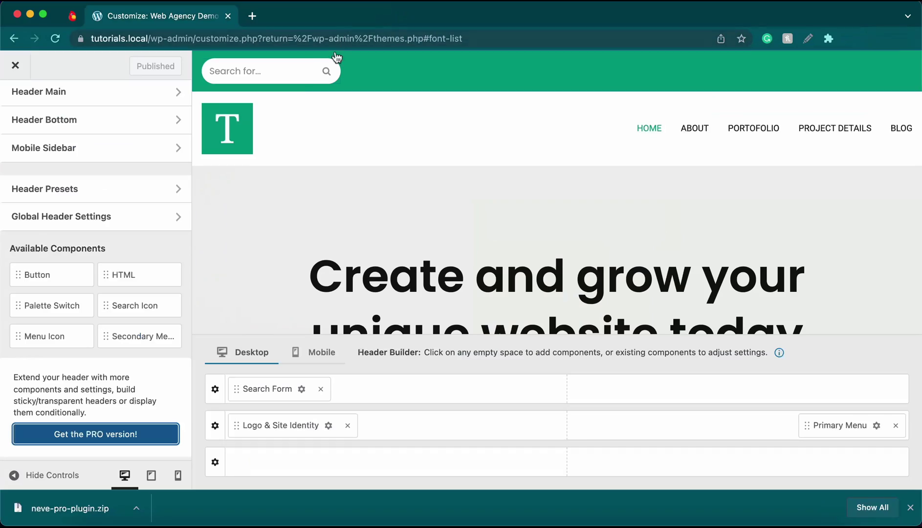
click(567, 428)
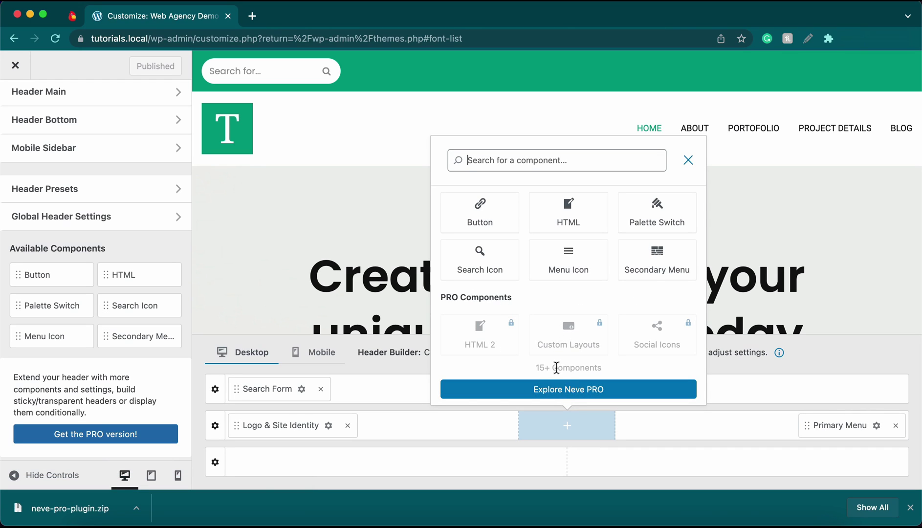
click(409, 235)
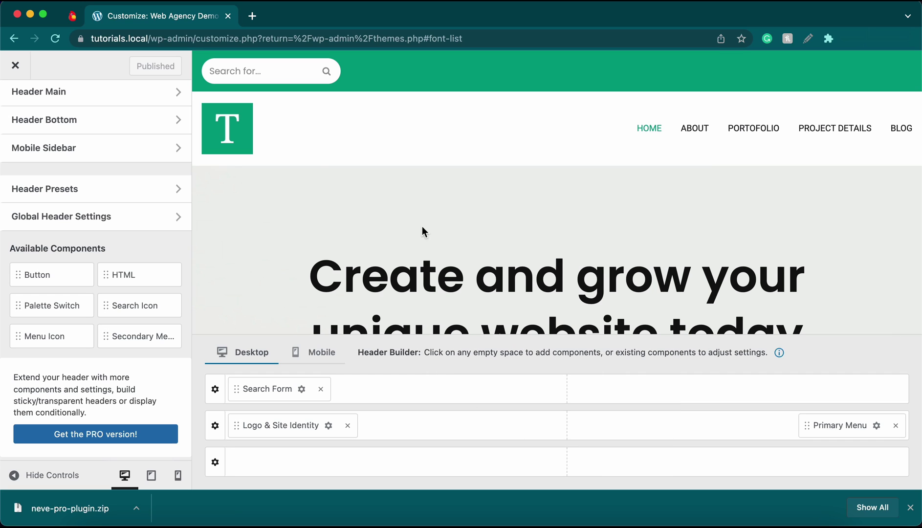
Step: Leave the Customizer for the admin area and bring up the Upload Plugin form
click(16, 66)
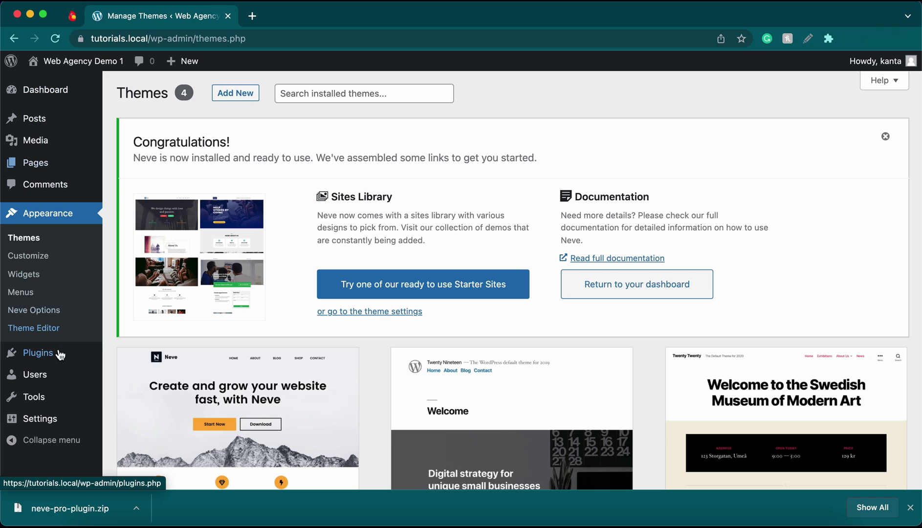
mouse_move(57, 362)
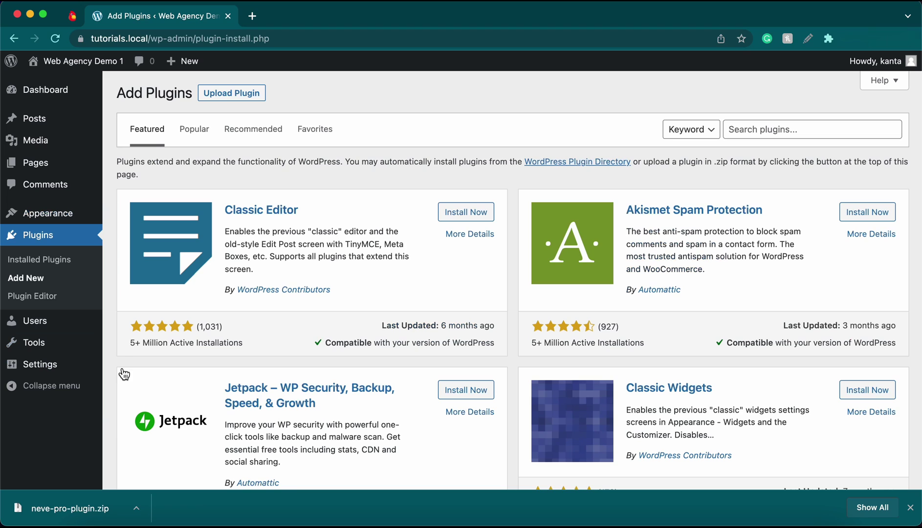
click(232, 93)
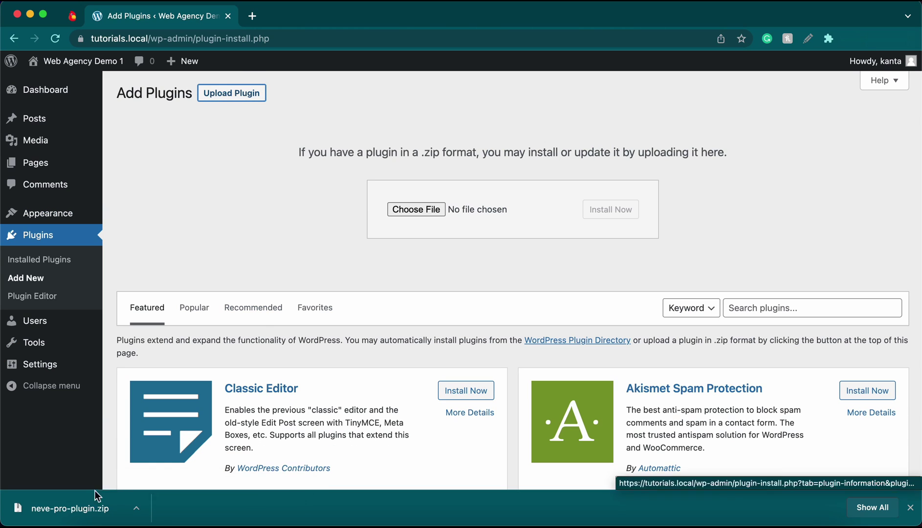
Step: Upload neve-pro-plugin.zip, install it, and activate the Neve Pro Addon plugin
drag(67, 516, 437, 212)
click(595, 214)
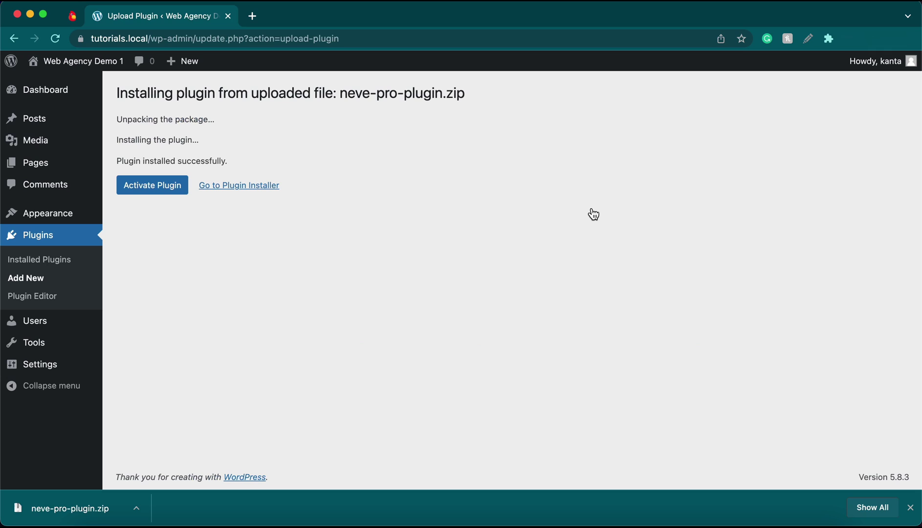
click(178, 186)
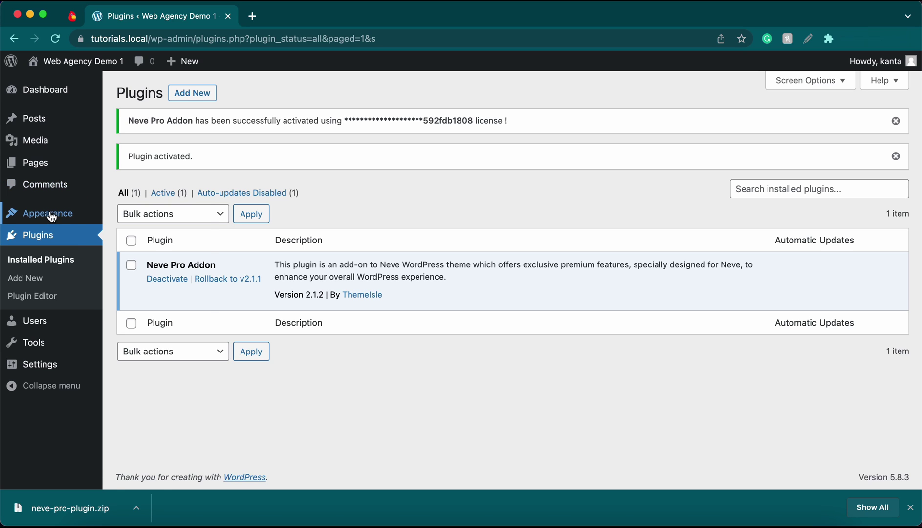
Step: Open the Customizer's Header settings and scroll to Available Components, now listing Contact and Social Icons
mouse_move(52, 217)
click(136, 236)
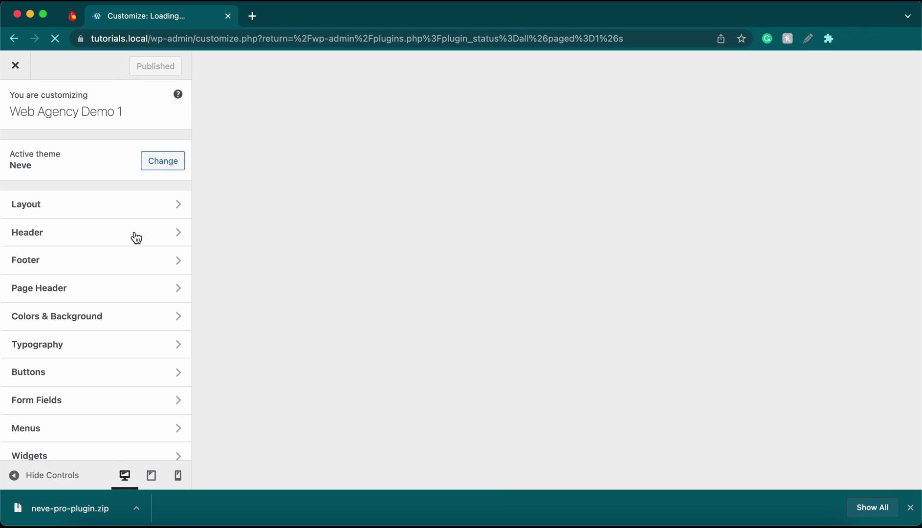
click(147, 232)
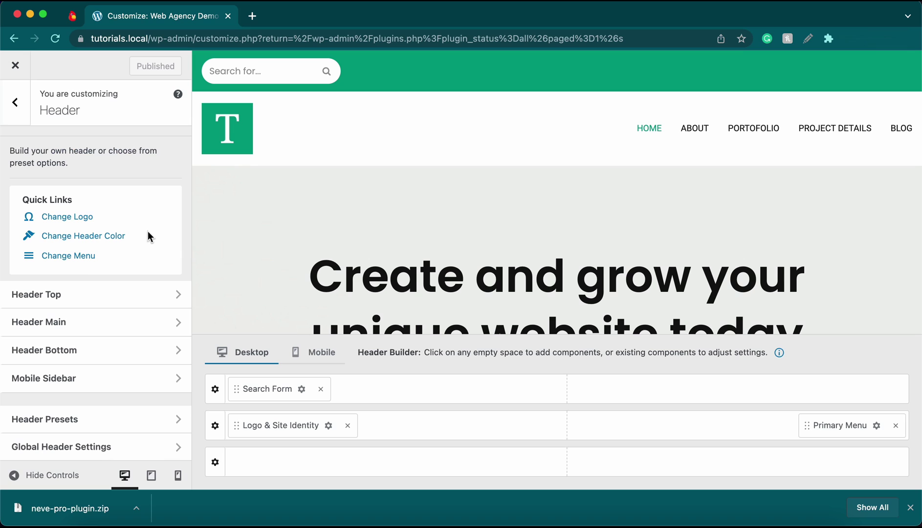
scroll(105, 371, down, 5)
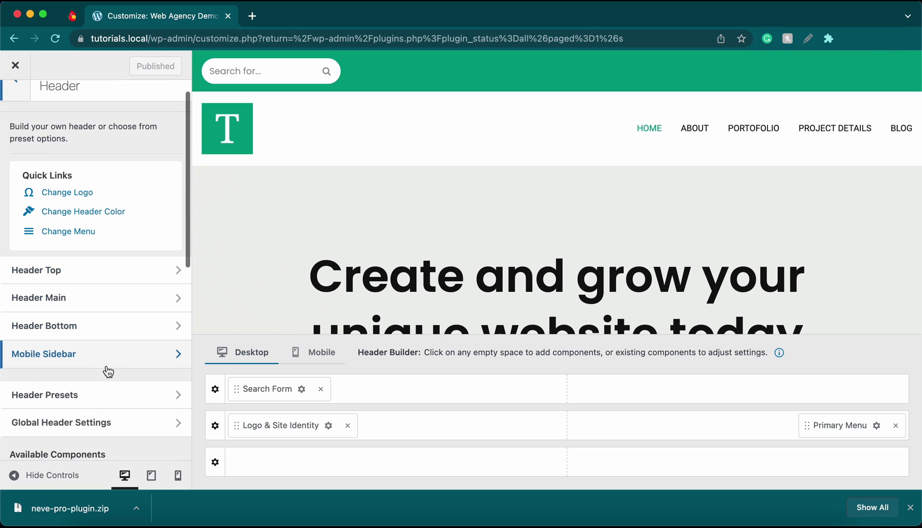
scroll(106, 370, down, 4)
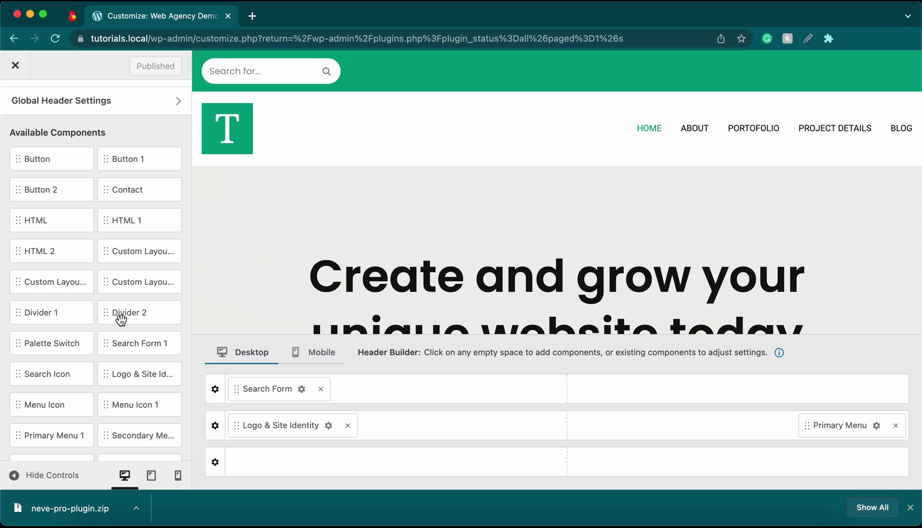
scroll(119, 313, down, 3)
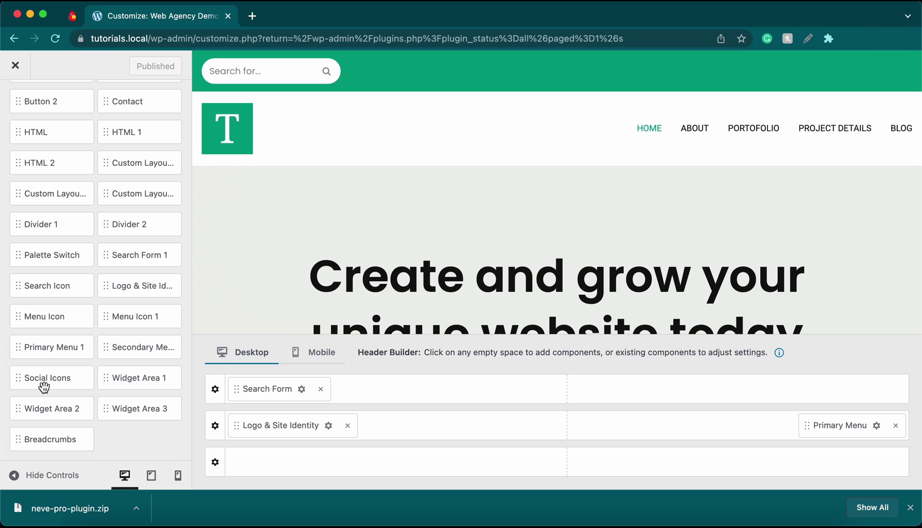
Step: Add Social Icons and Contact to the top header row, with Search Form left and Contact beside Social Icons on the right
drag(41, 384, 829, 389)
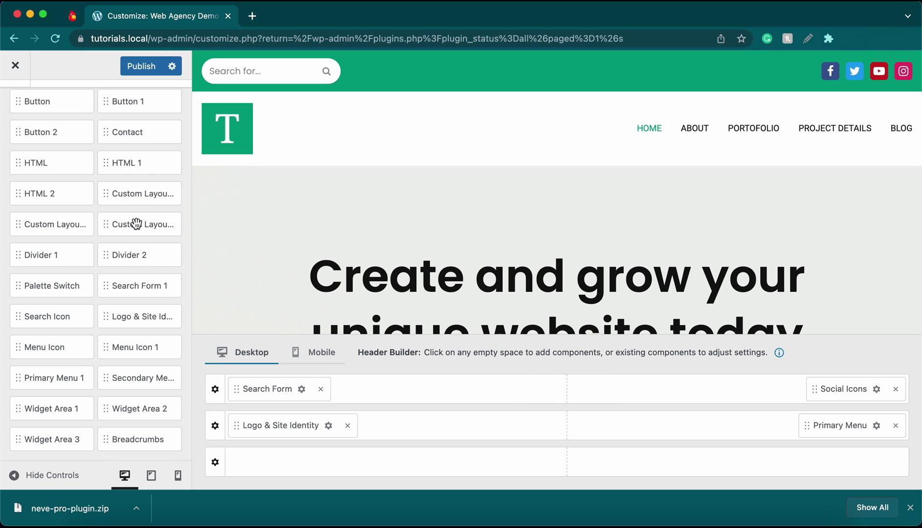
drag(128, 134, 692, 394)
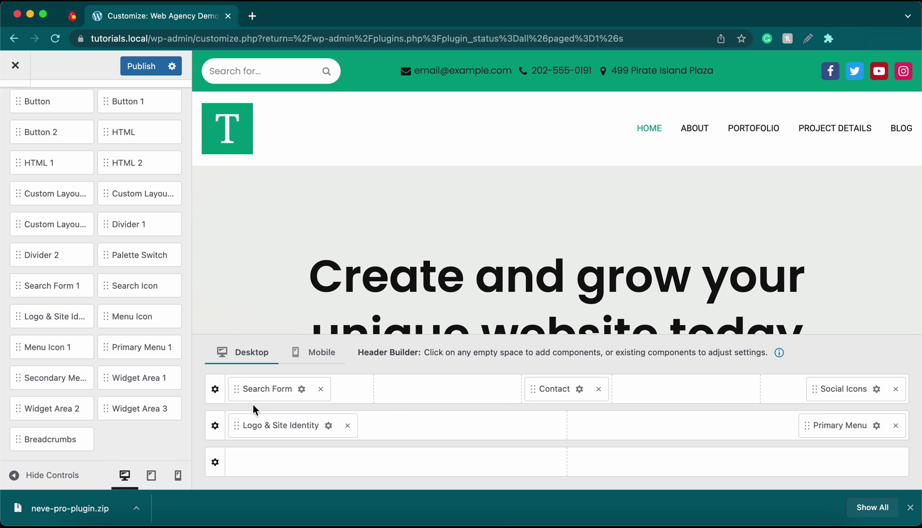
drag(241, 391, 670, 395)
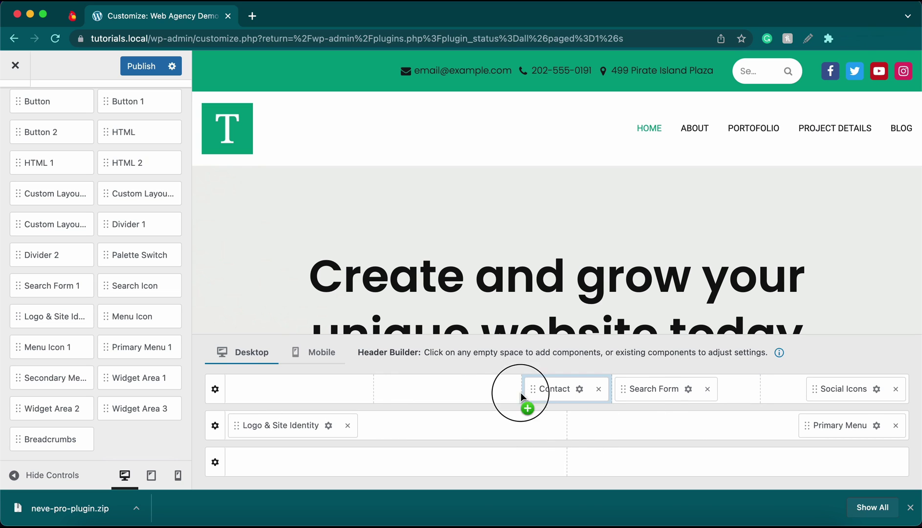
drag(520, 393, 309, 397)
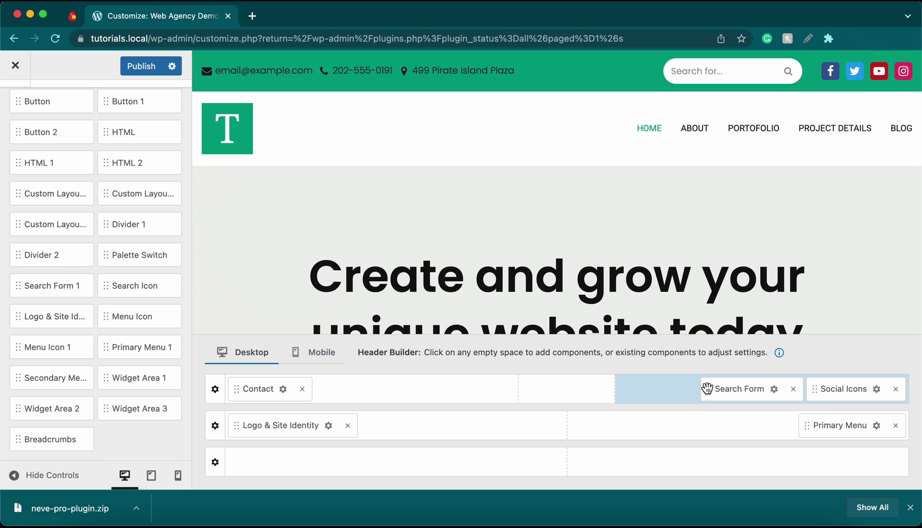
drag(707, 388, 234, 388)
drag(347, 389, 702, 399)
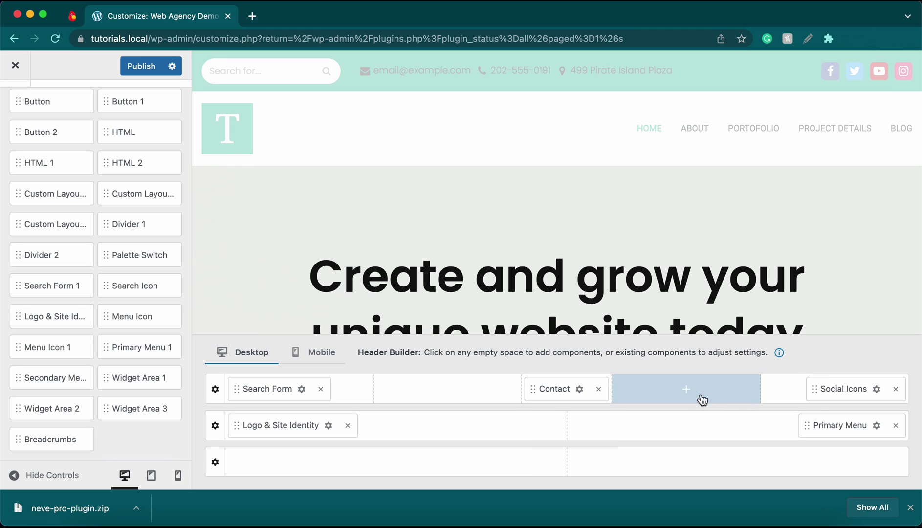
drag(546, 388, 655, 399)
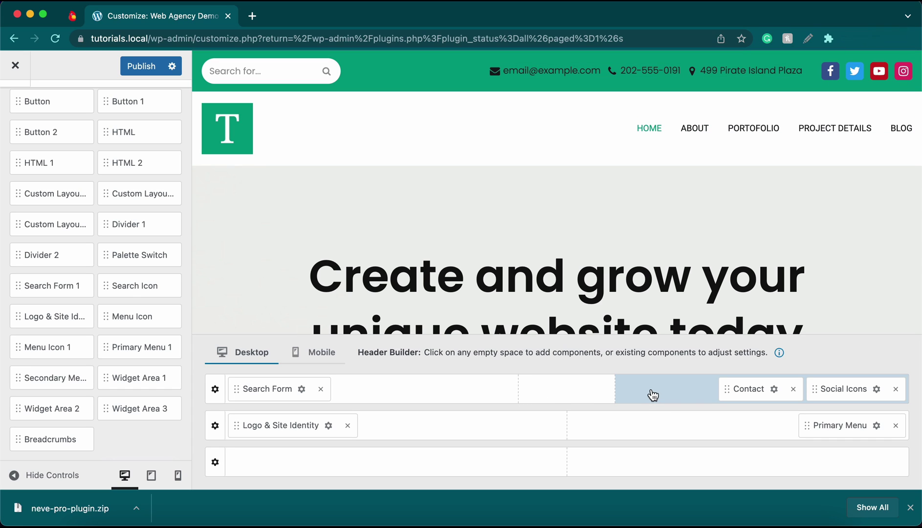
Step: Open the Contact component, review its email and phone items, then view its layout and style options
click(776, 392)
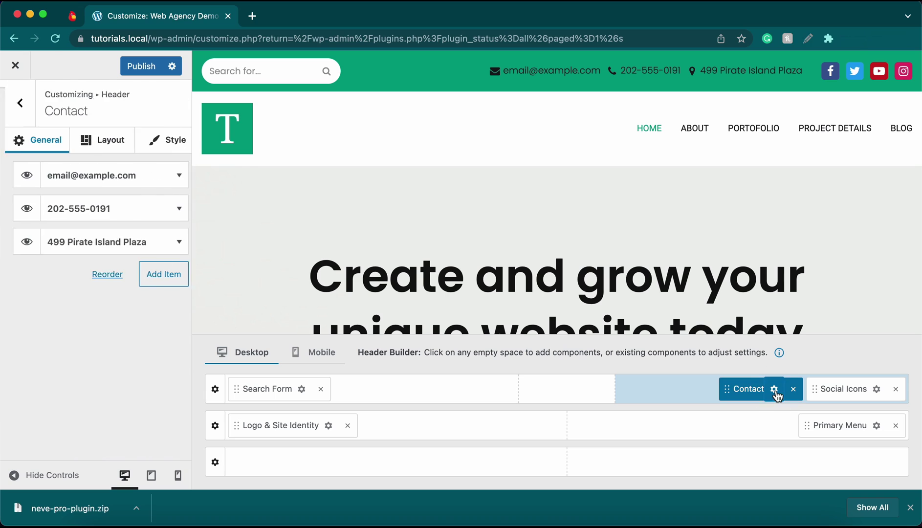
click(171, 181)
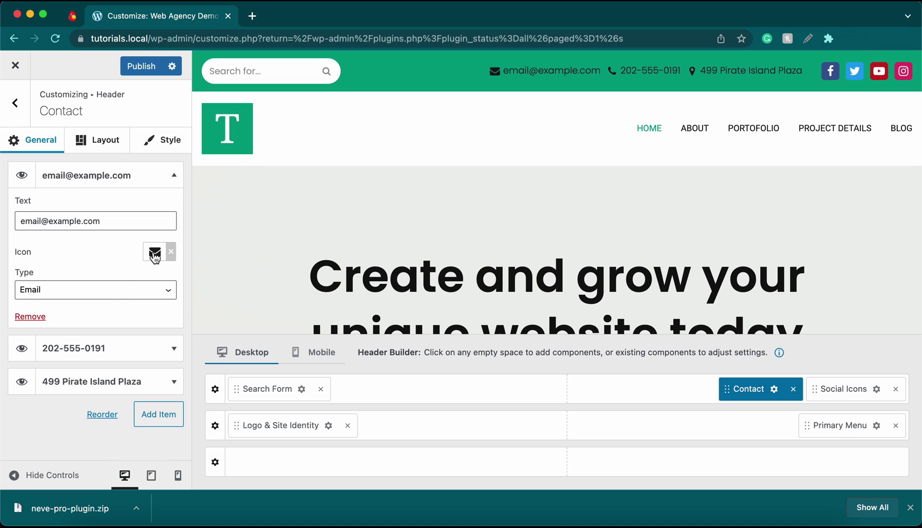
click(174, 177)
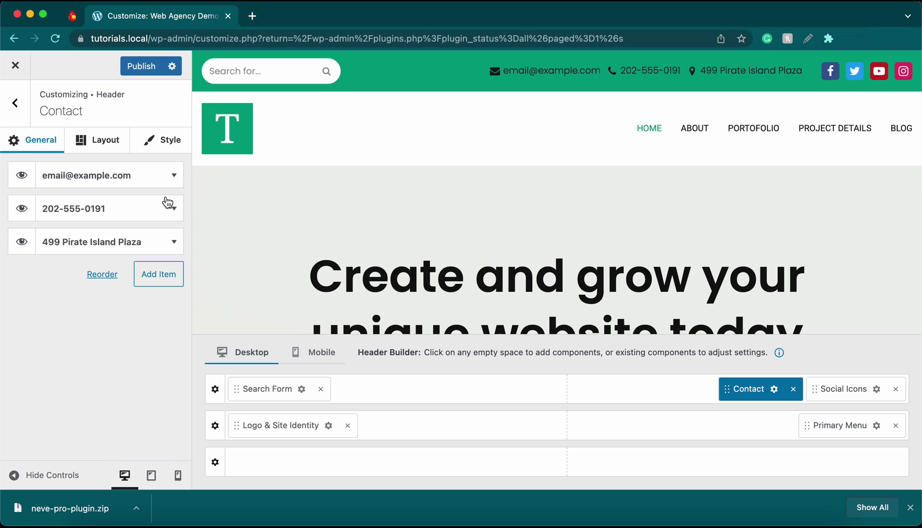
click(173, 211)
click(173, 209)
click(114, 152)
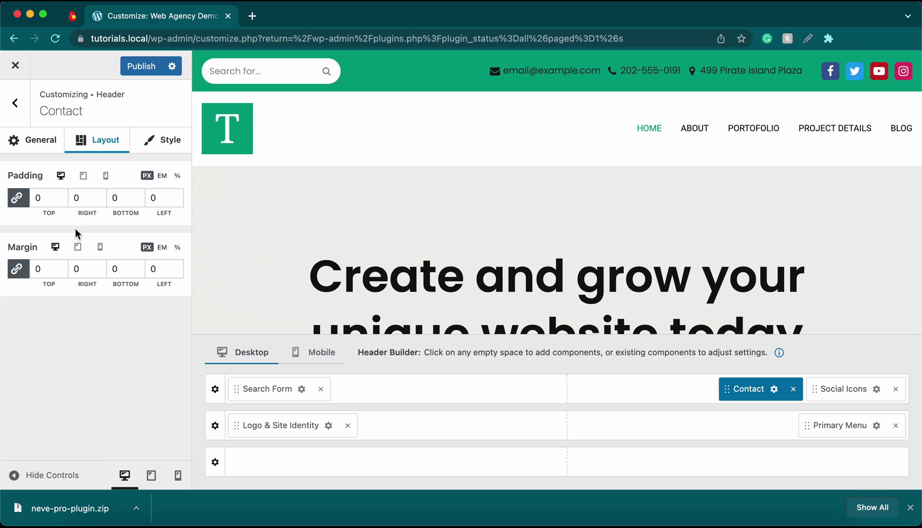
click(154, 148)
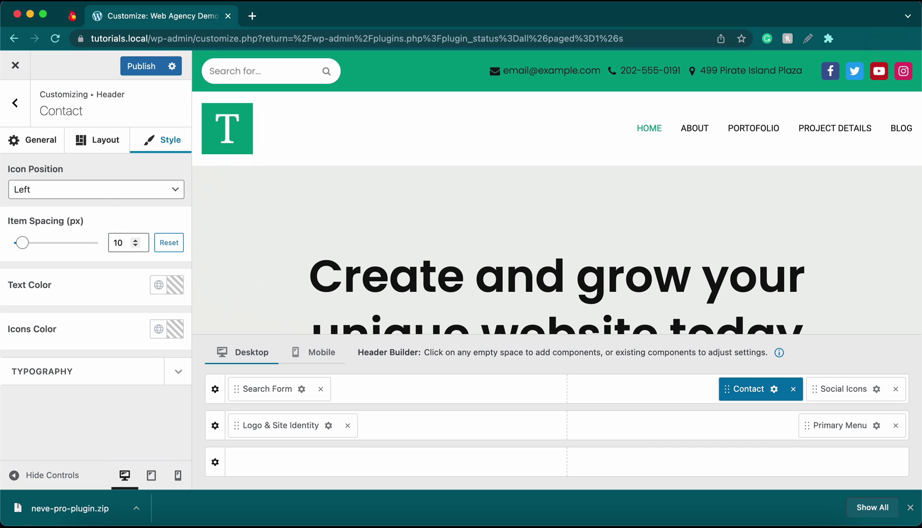
Step: Set the Contact item spacing to 24 px and its text colour to white (#ffffff)
double_click(118, 241)
text(24)
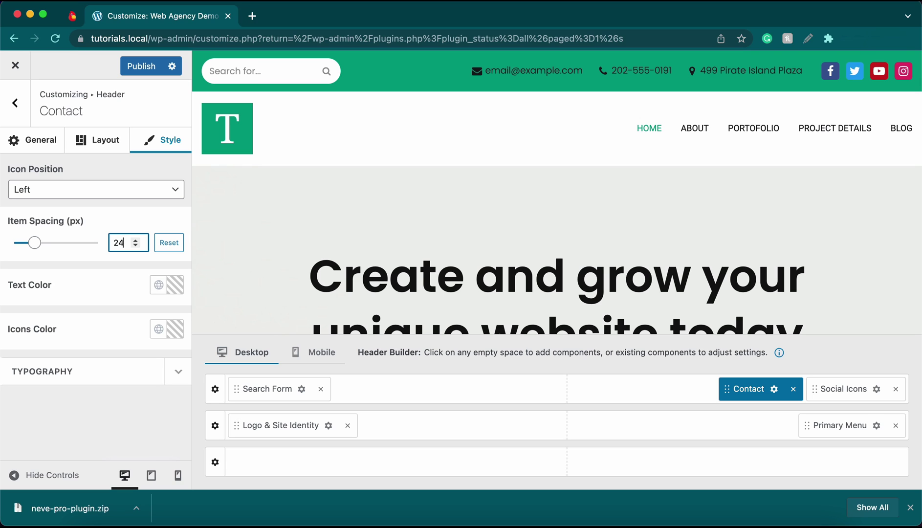
click(175, 285)
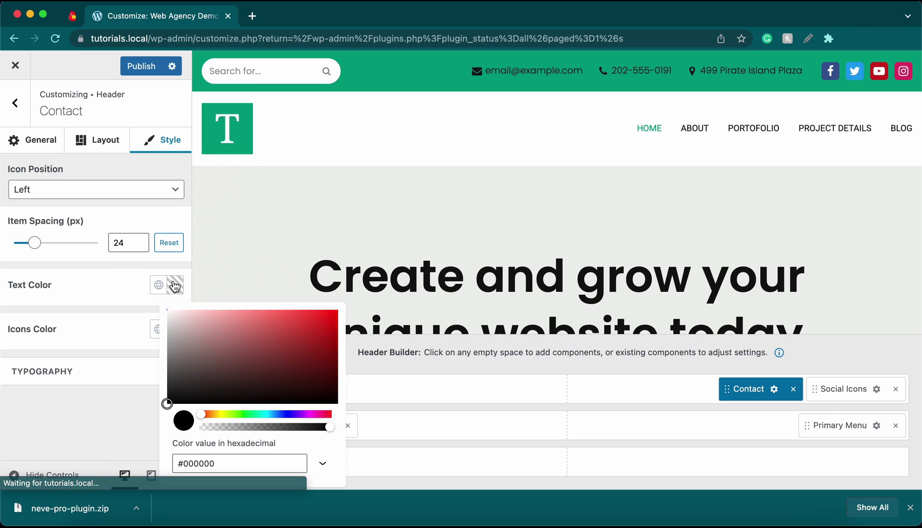
click(183, 287)
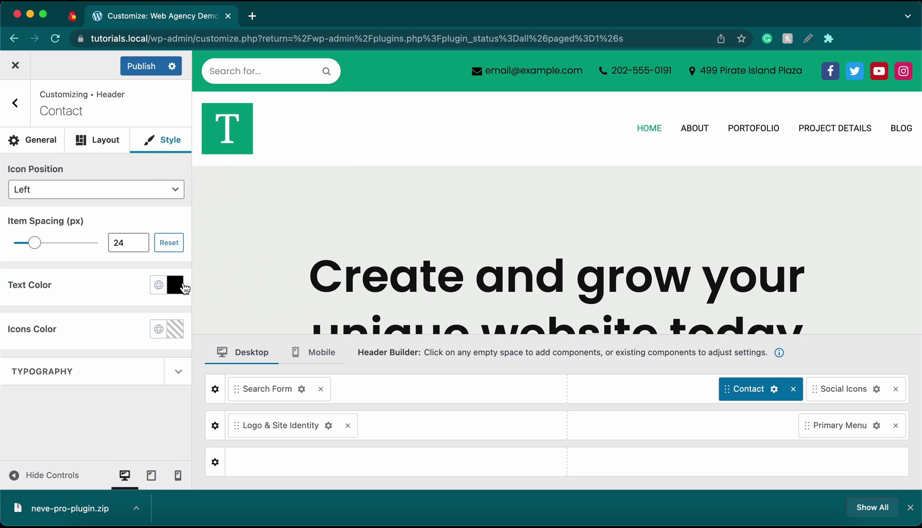
click(183, 293)
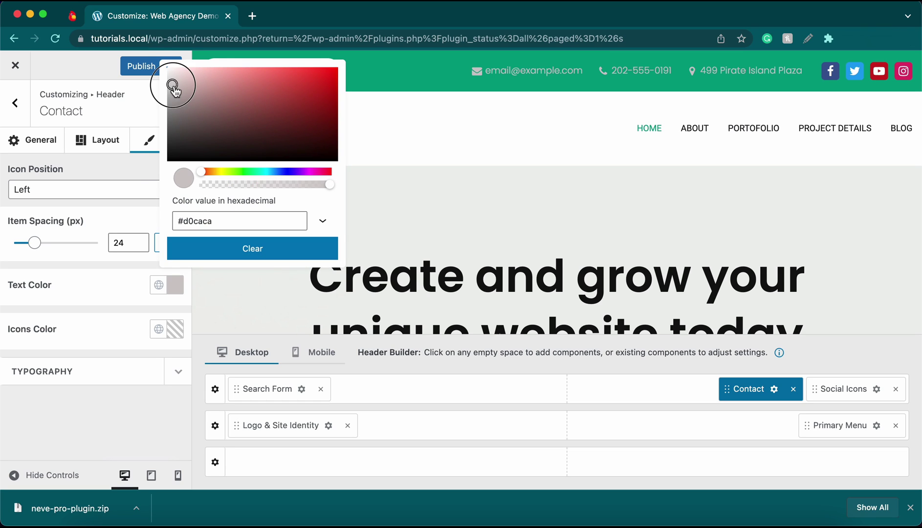
drag(174, 89, 166, 66)
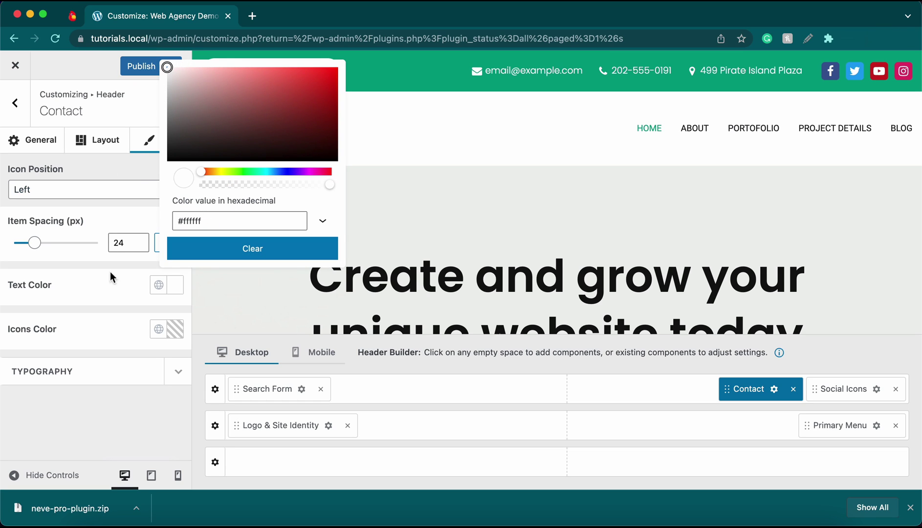
click(108, 311)
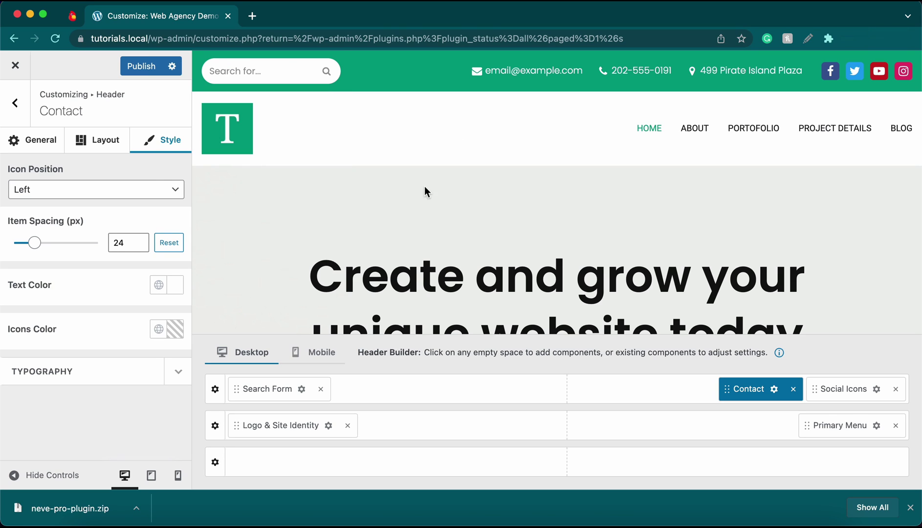
Step: Expand and review the Contact typography options, then collapse them
click(178, 374)
scroll(126, 387, down, 3)
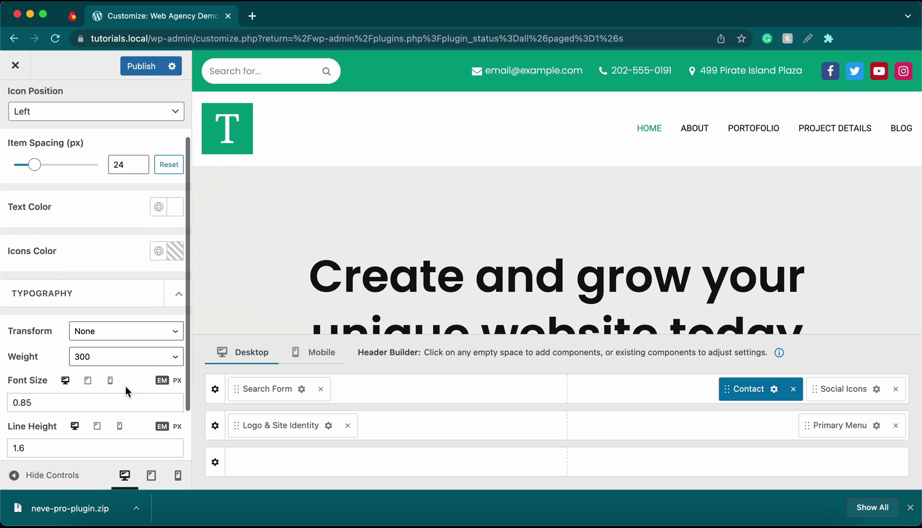
scroll(125, 385, down, 1)
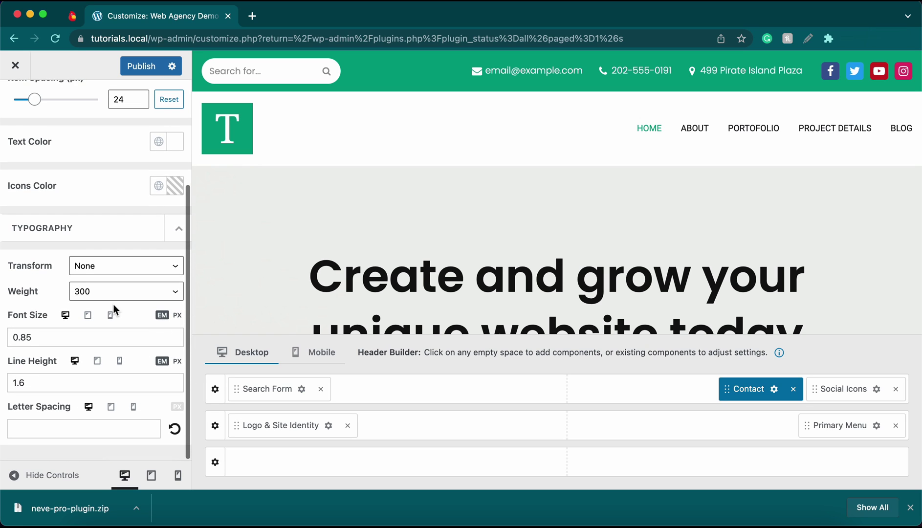
scroll(113, 303, up, 1)
scroll(113, 303, up, 1)
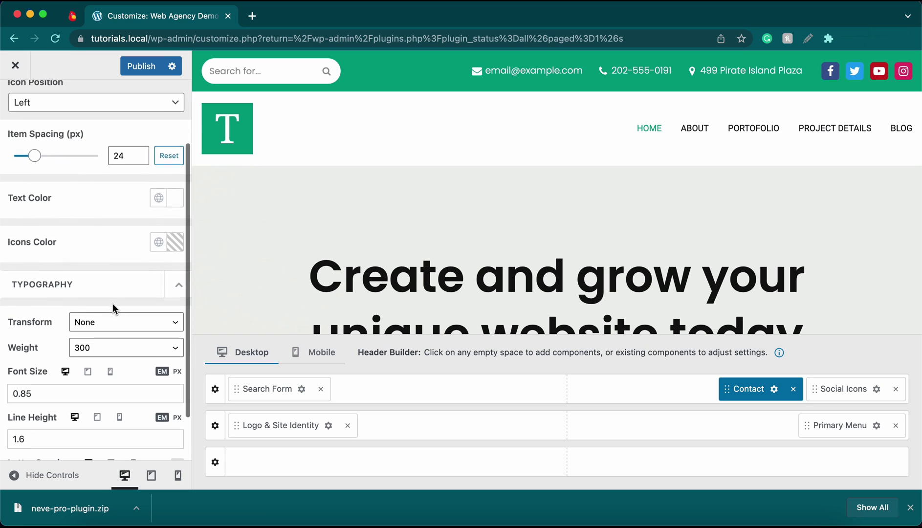
click(179, 292)
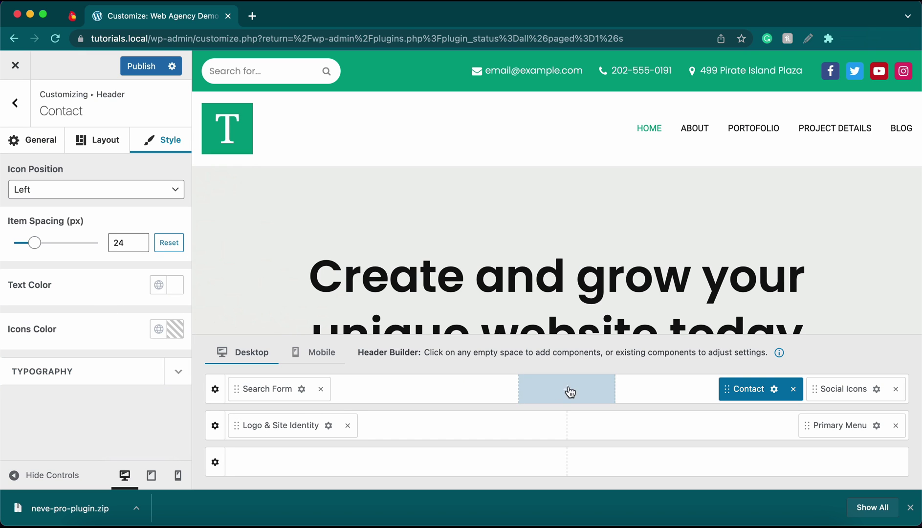
Step: Open the Social Icons component and expand the Facebook entry to view its title, link, icon and colours
click(881, 390)
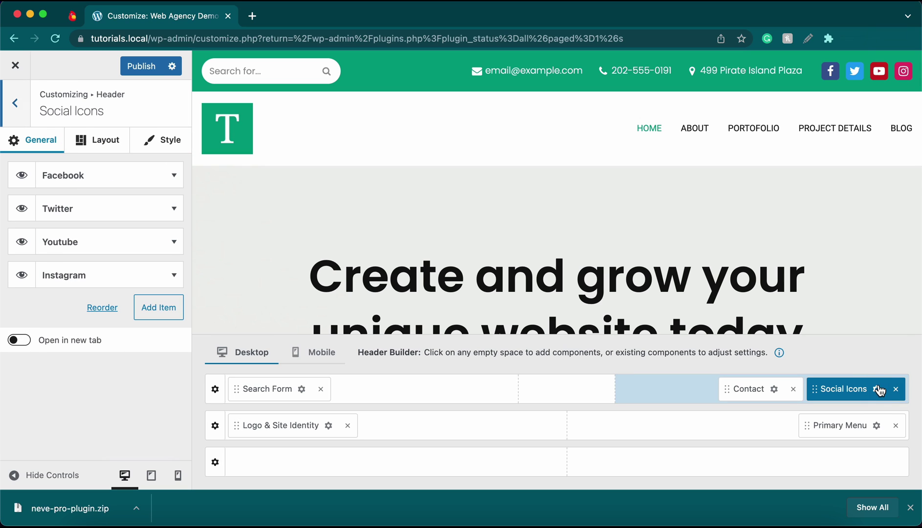
click(169, 189)
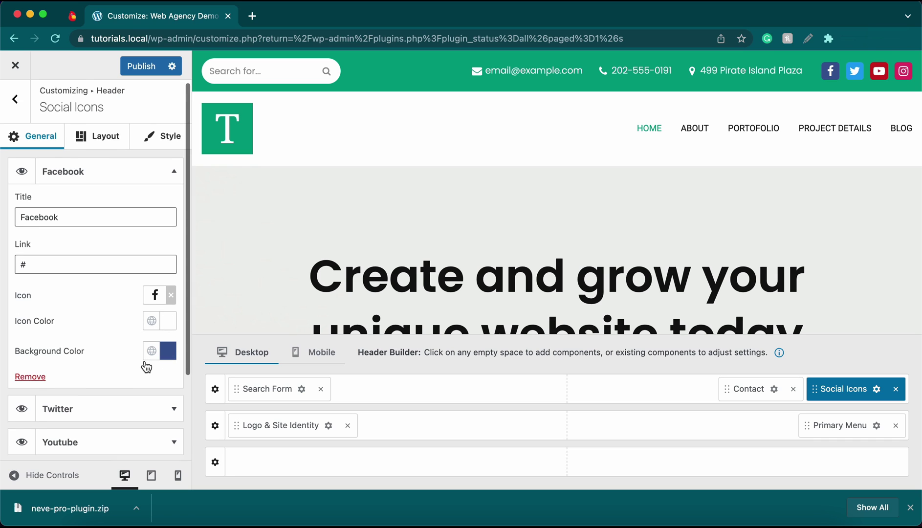
scroll(145, 364, down, 3)
scroll(145, 367, down, 1)
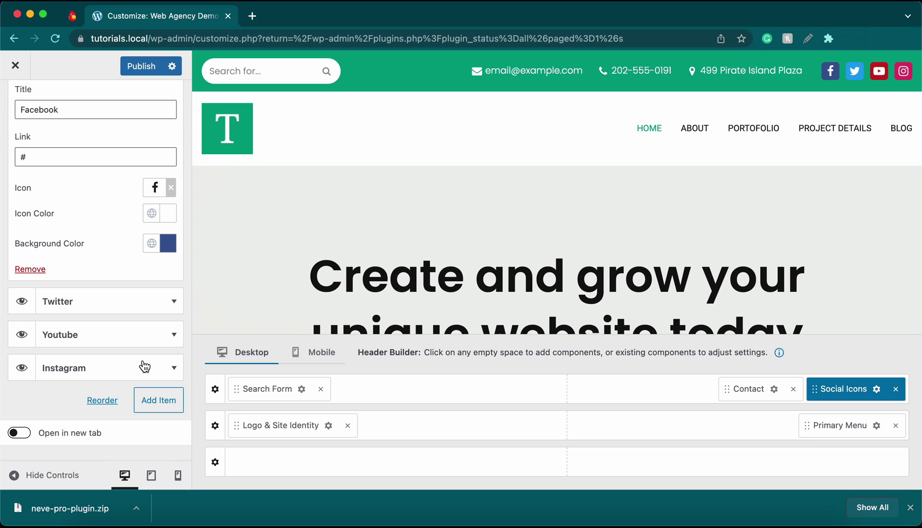
scroll(145, 367, up, 1)
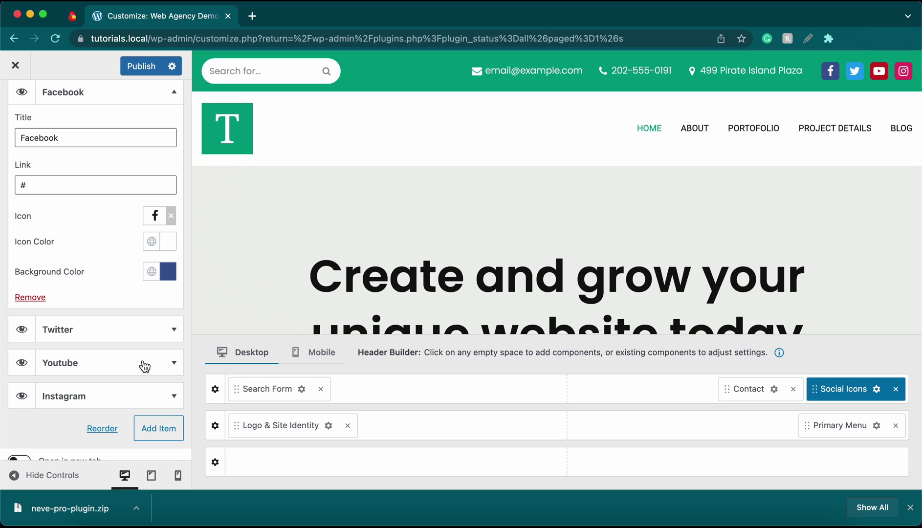
scroll(144, 367, down, 1)
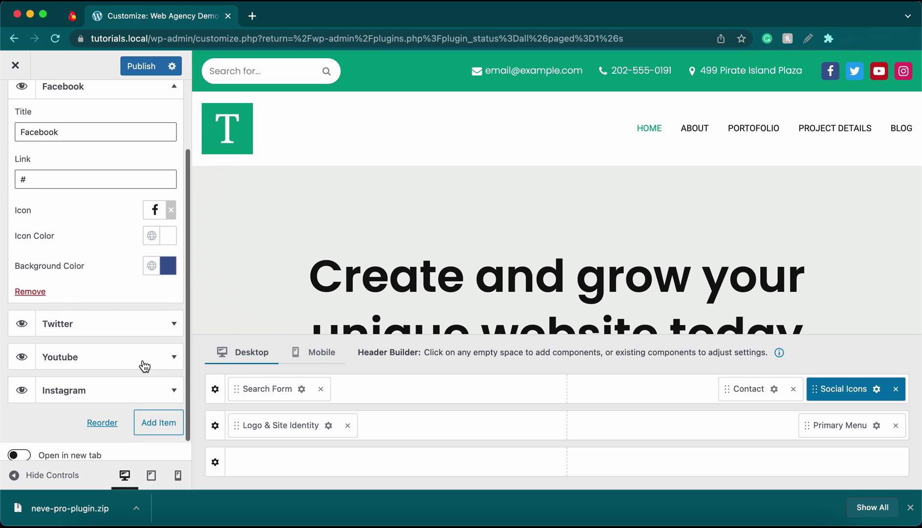
scroll(144, 365, down, 1)
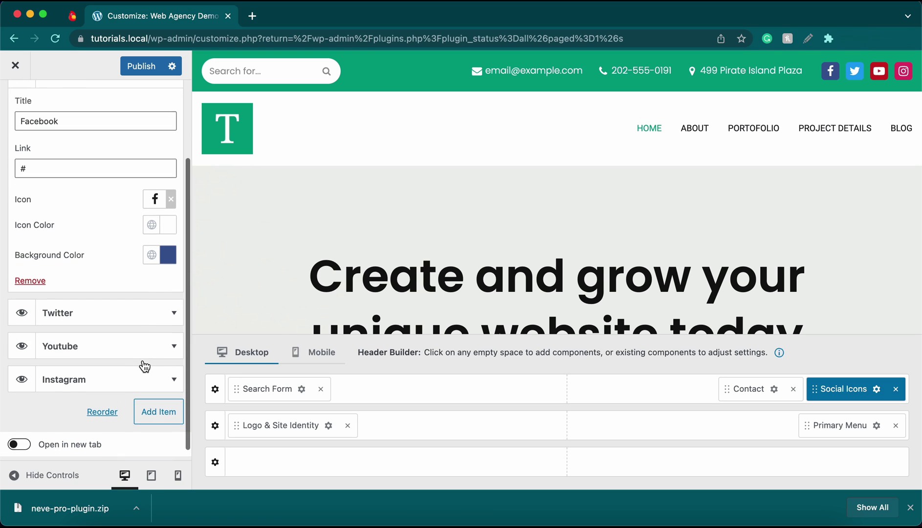
scroll(110, 353, up, 5)
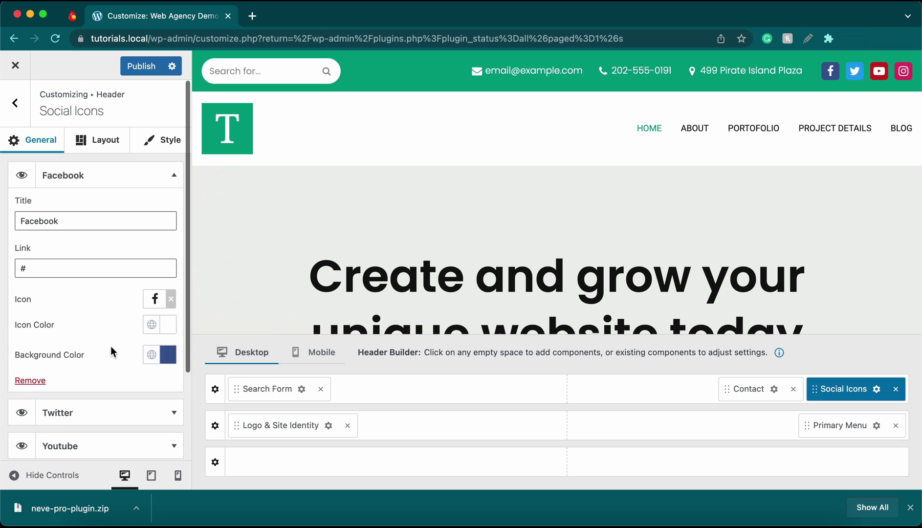
Step: Round the social icon corners with a 31 px border radius
click(111, 146)
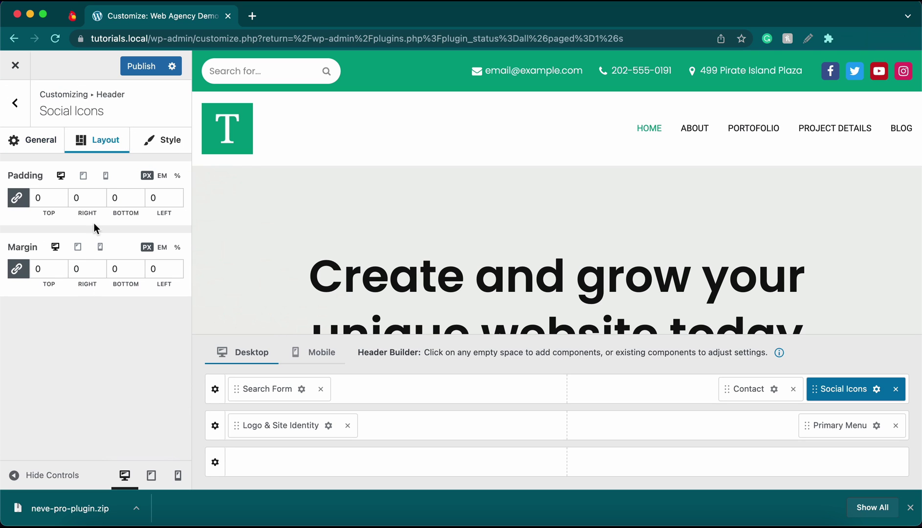
click(159, 149)
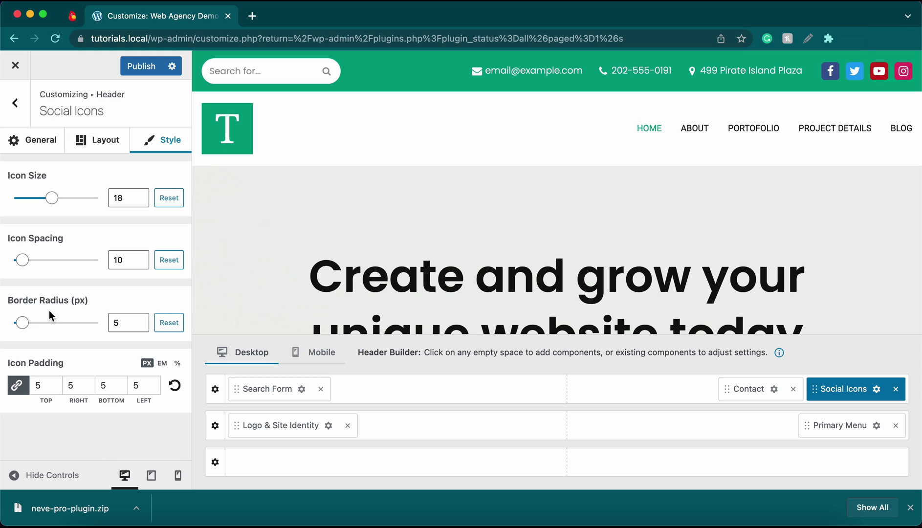
drag(26, 327, 69, 327)
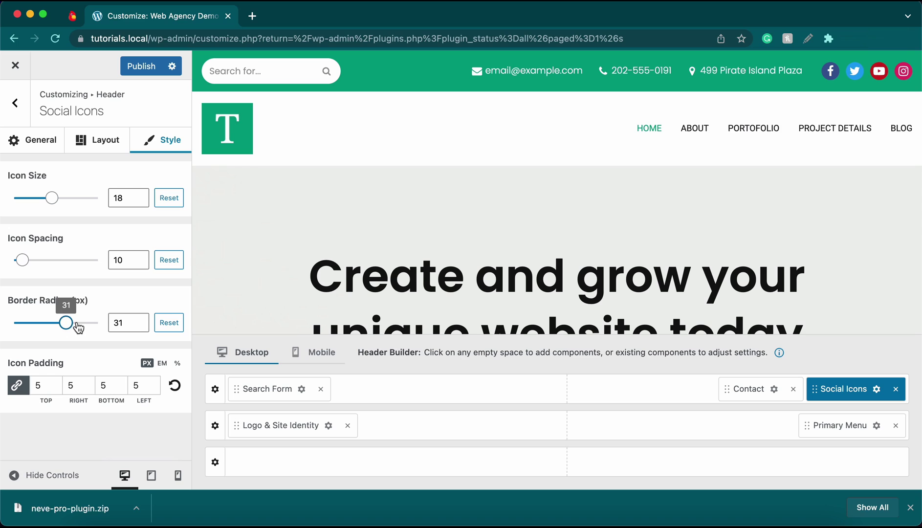
Step: Raise the linked icon padding from 5 to 10 on every side
click(155, 382)
click(155, 382)
click(154, 382)
click(154, 382)
click(155, 382)
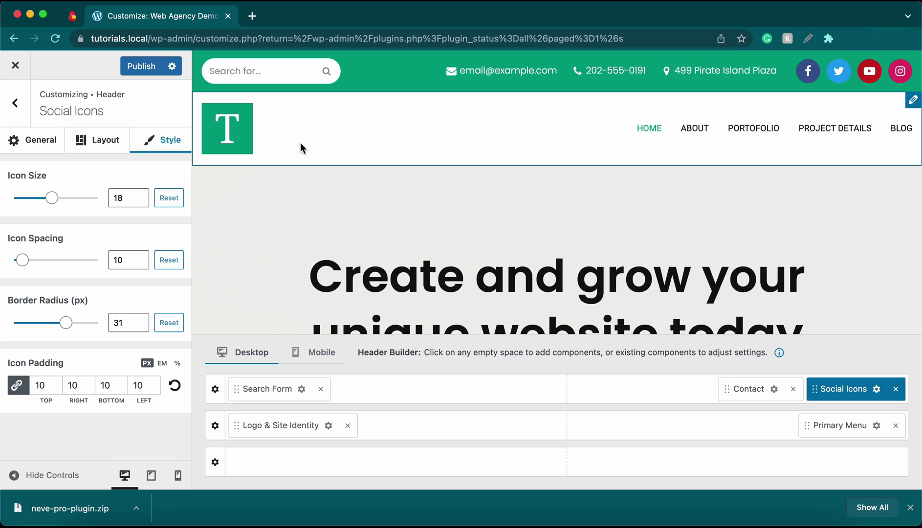
Step: Enable Stick to top for the main header row
click(215, 428)
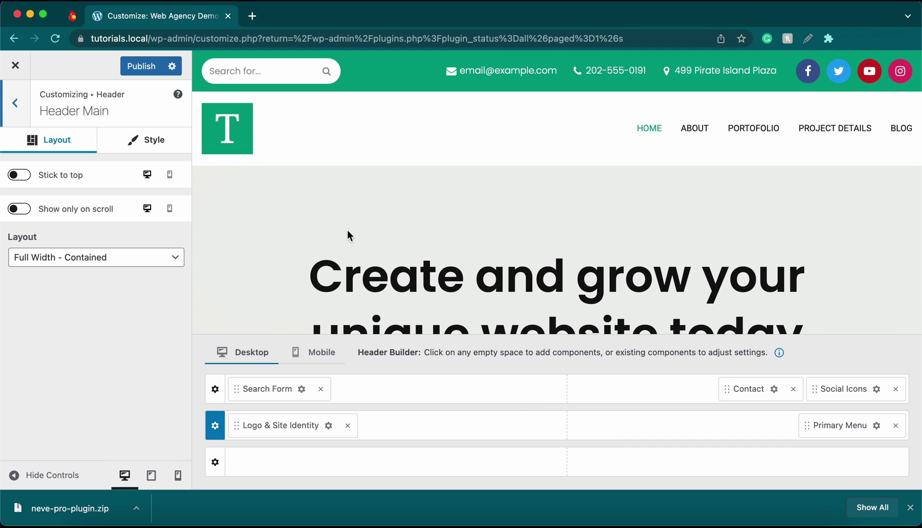
scroll(346, 230, down, 5)
scroll(346, 230, up, 5)
click(16, 179)
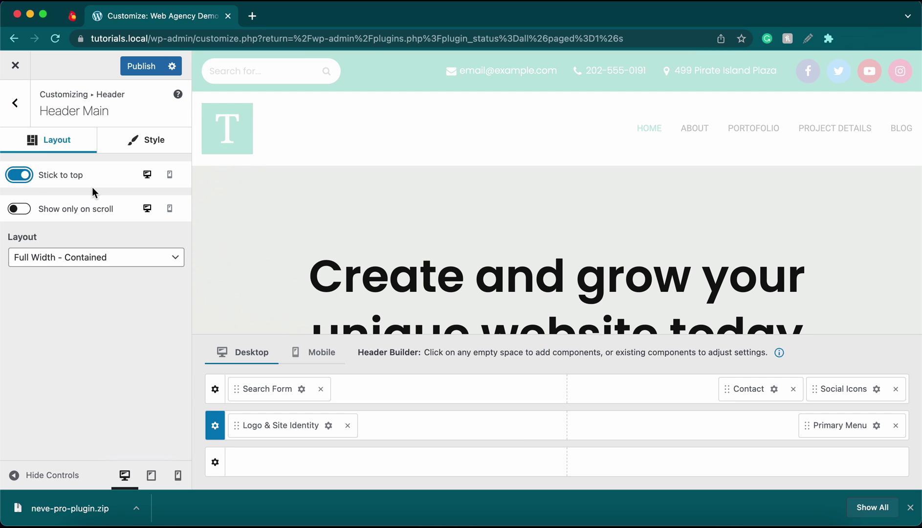
Step: Turn on Show only on scroll for the main header and test it in the preview
scroll(303, 246, down, 5)
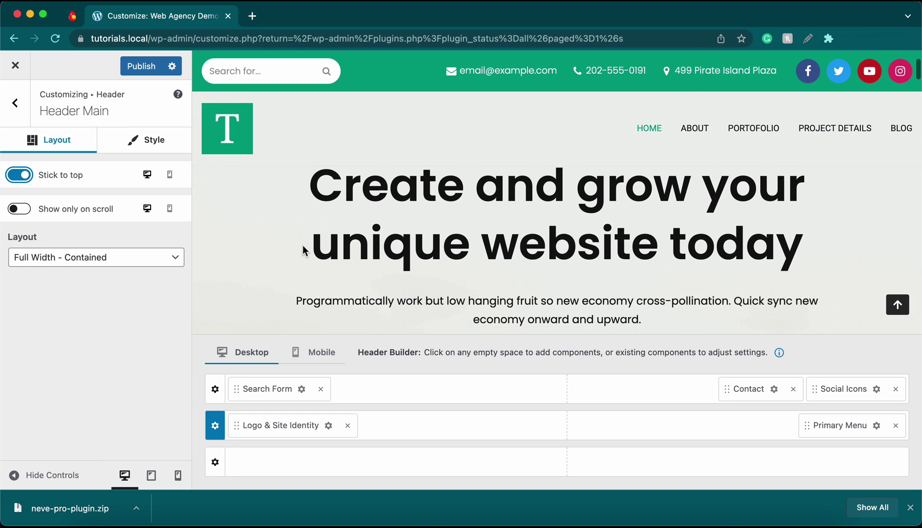
scroll(303, 245, up, 5)
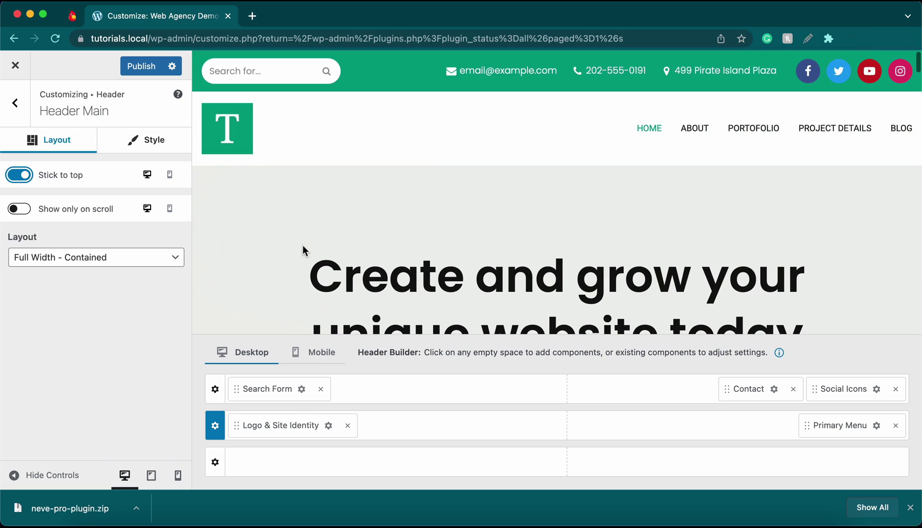
click(20, 215)
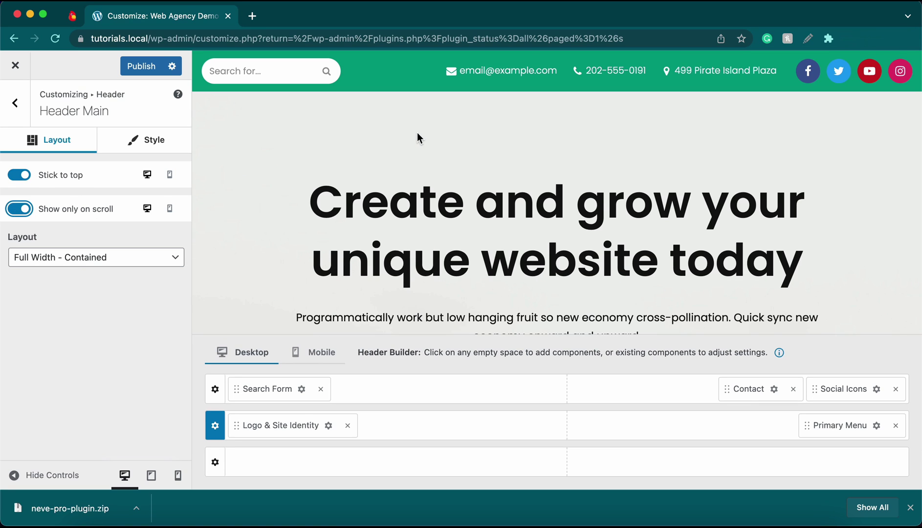
scroll(415, 166, down, 5)
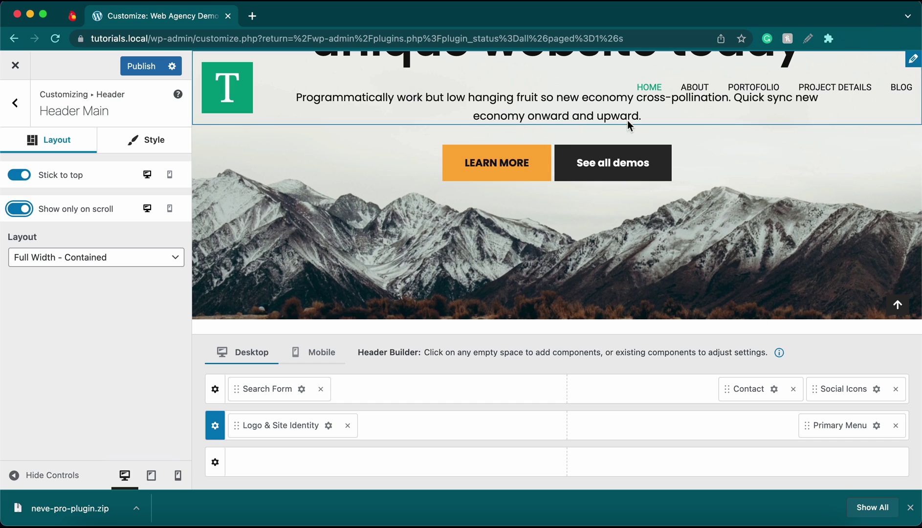
Step: Set the main header row's background overlay colour to white #ffffff
click(163, 142)
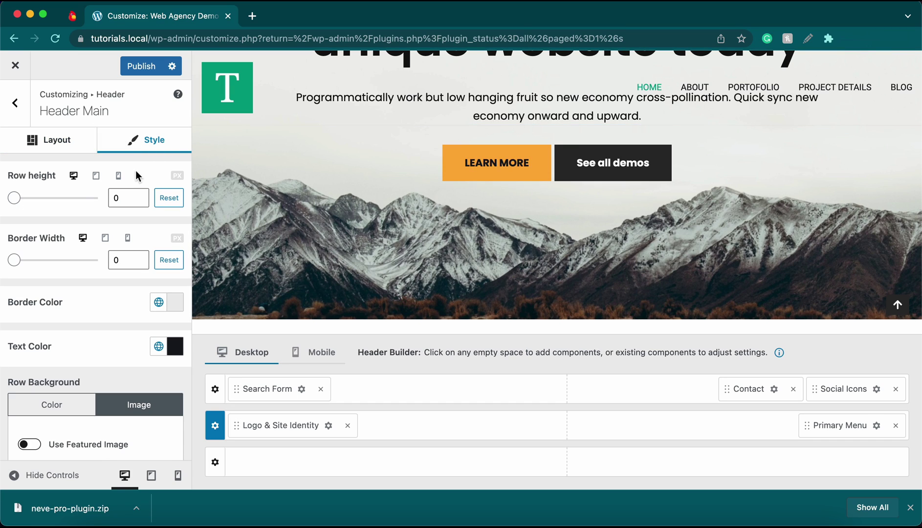
scroll(90, 268, down, 5)
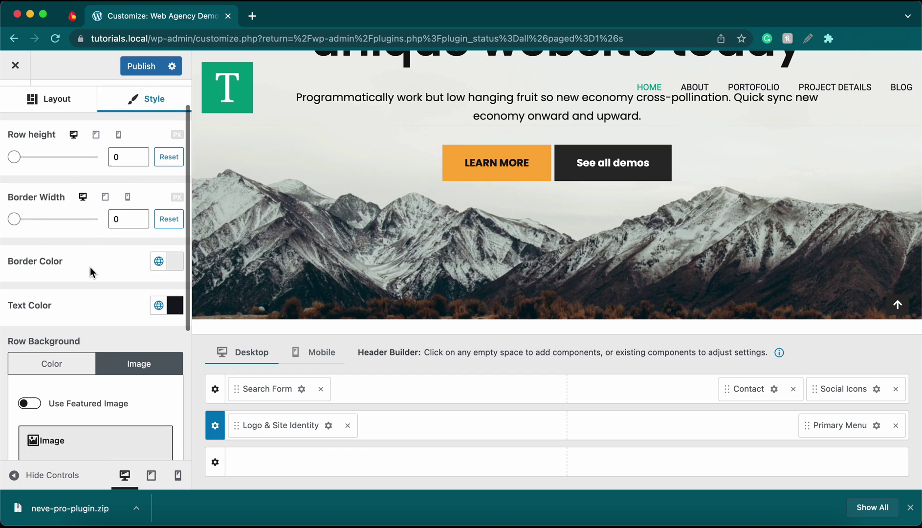
scroll(89, 268, down, 5)
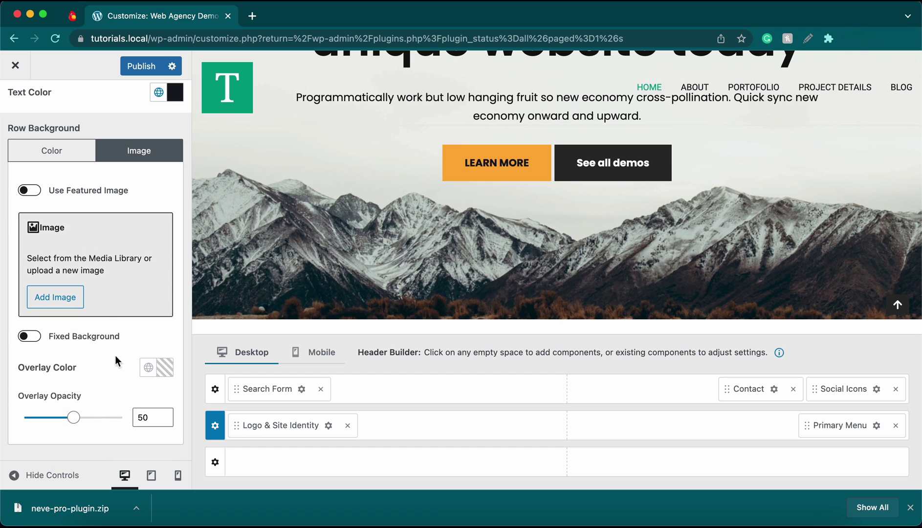
click(166, 368)
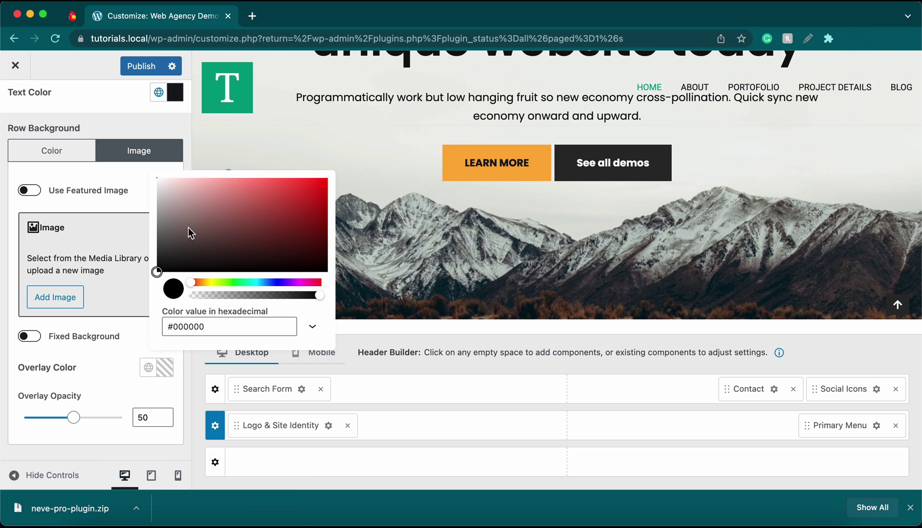
drag(190, 233, 133, 155)
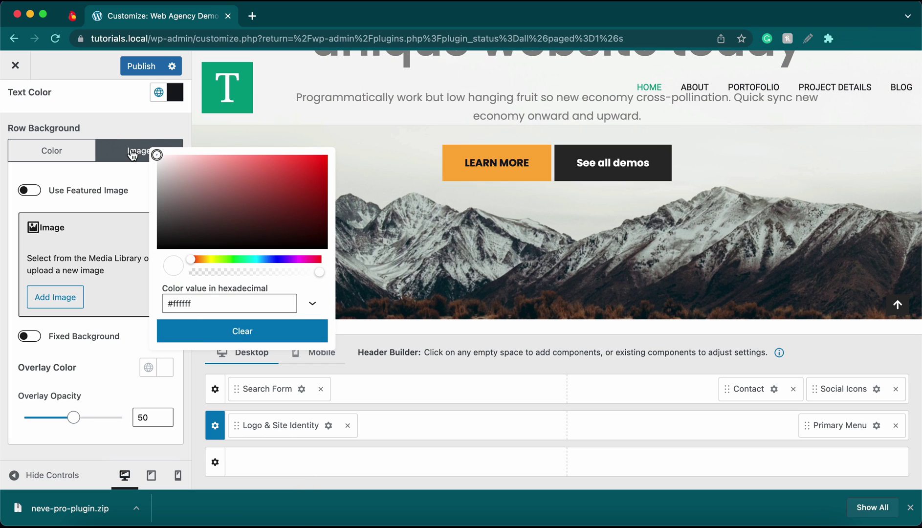
click(109, 391)
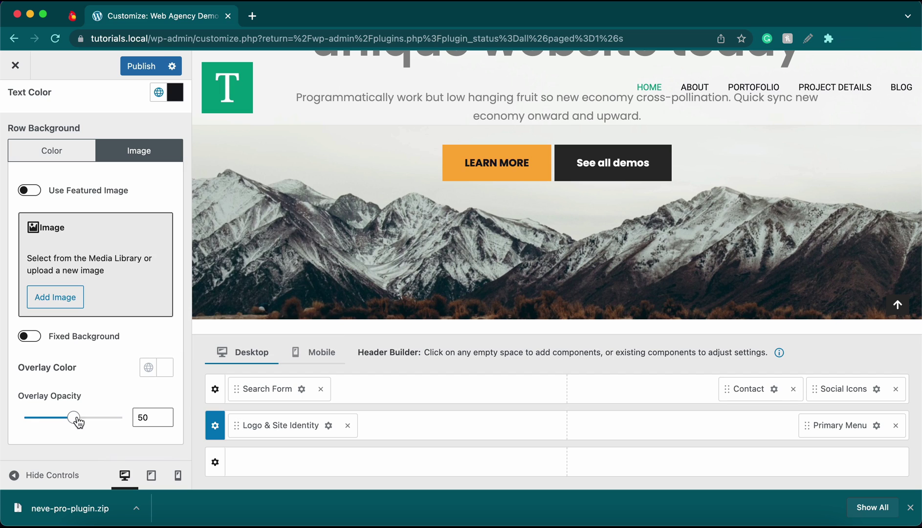
Step: Raise the overlay opacity from 50 to 100 and check the preview
drag(79, 421, 132, 423)
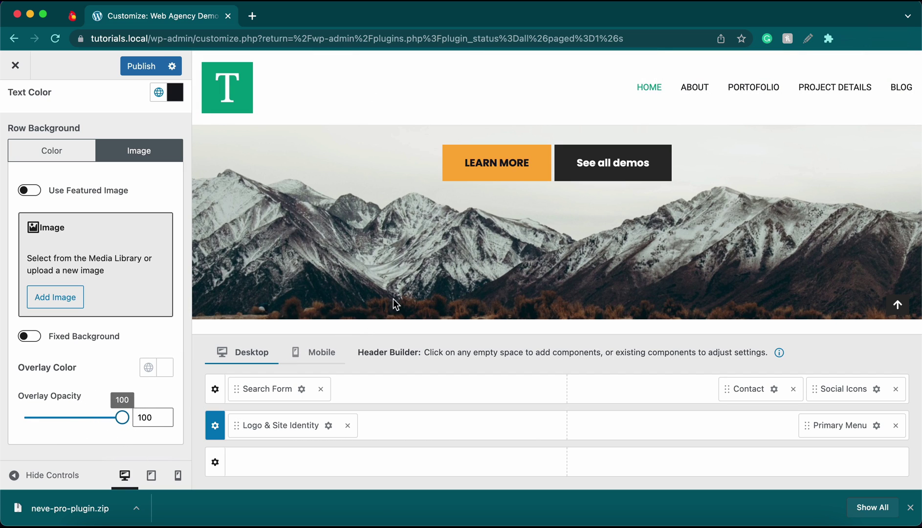
scroll(399, 295, down, 4)
scroll(399, 297, up, 6)
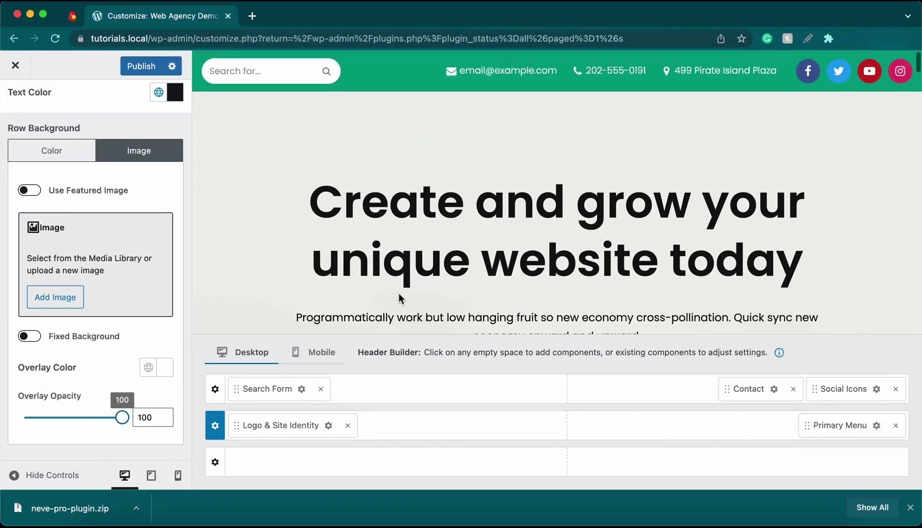
scroll(399, 297, down, 3)
scroll(399, 294, up, 4)
scroll(114, 217, up, 5)
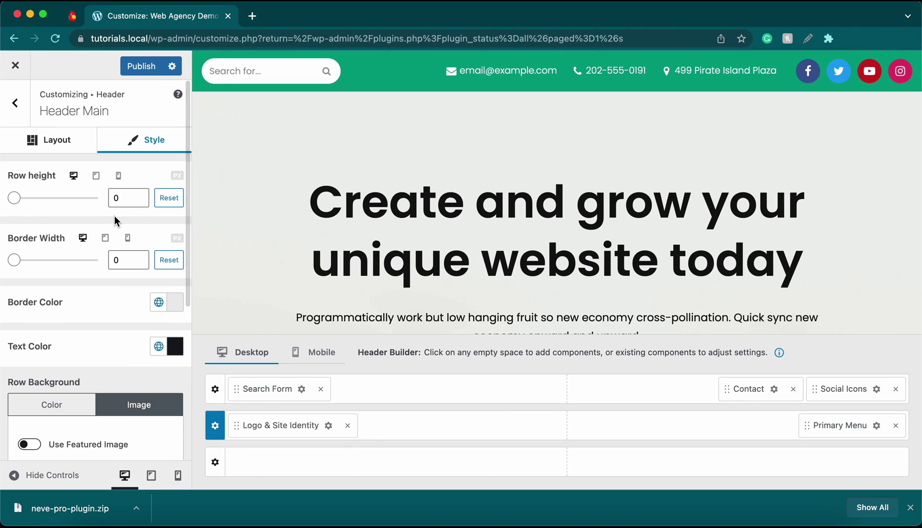
Step: Turn off Show only on scroll so the main header is always visible
click(82, 153)
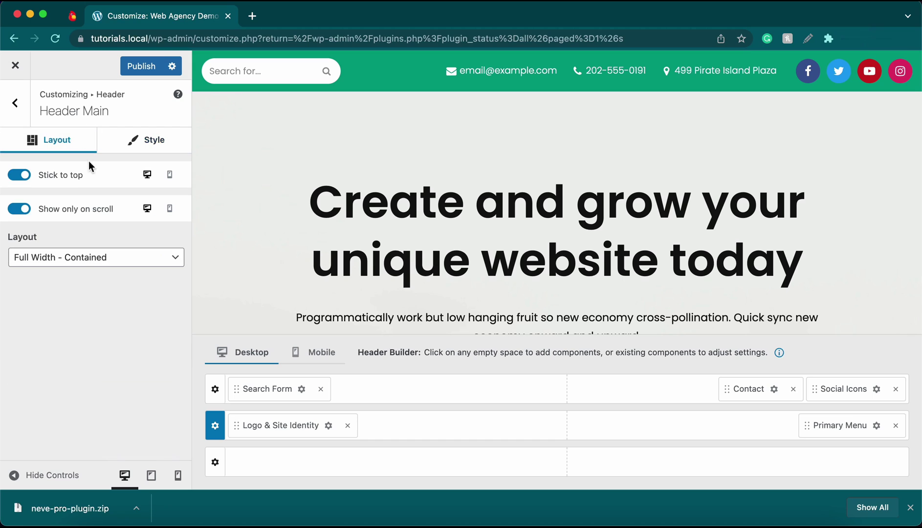
click(31, 214)
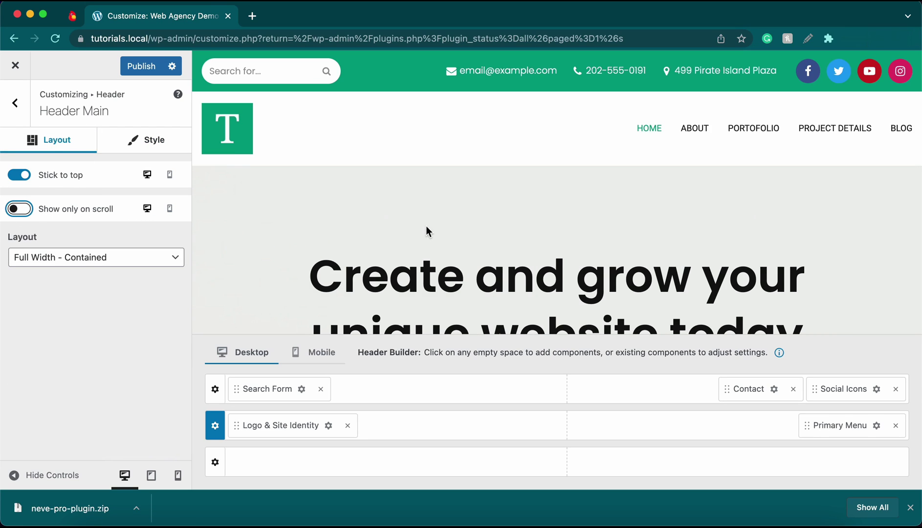
scroll(425, 226, down, 5)
scroll(425, 226, up, 5)
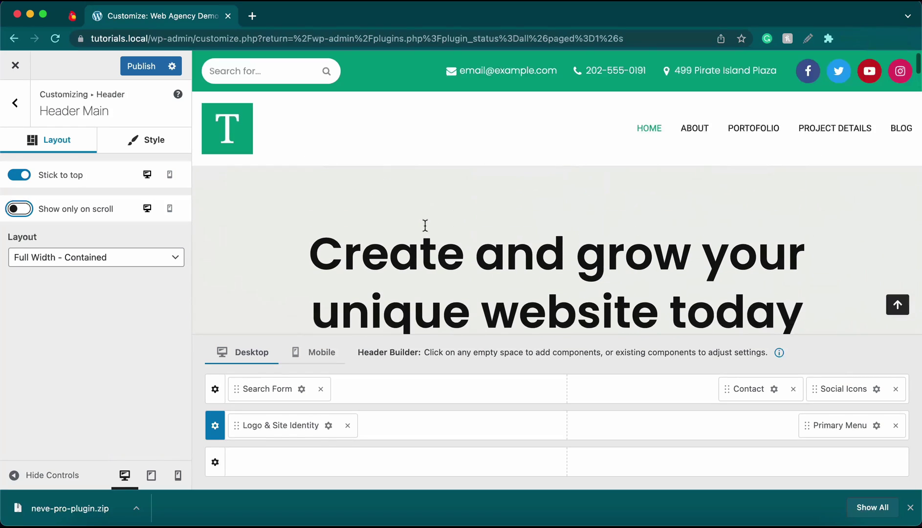
scroll(424, 226, up, 1)
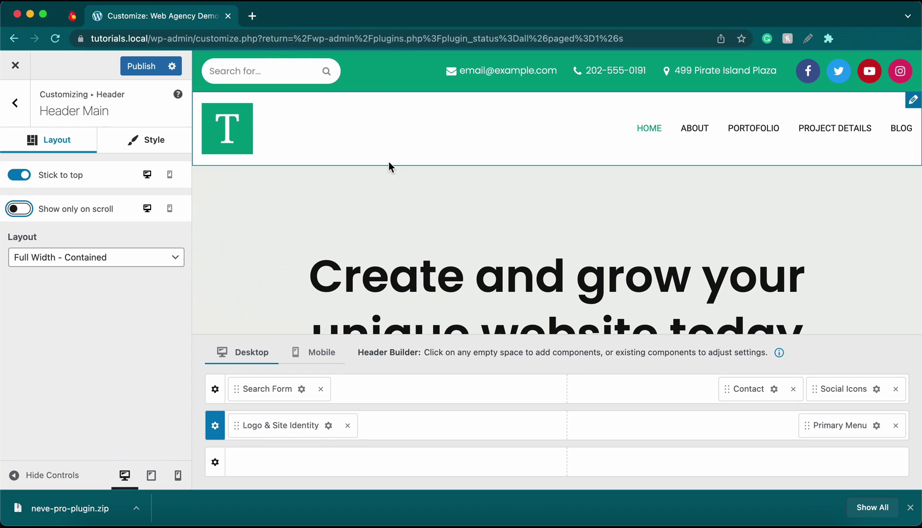
Step: Make the green top bar row stick to the top, checking mobile and desktop previews
click(215, 391)
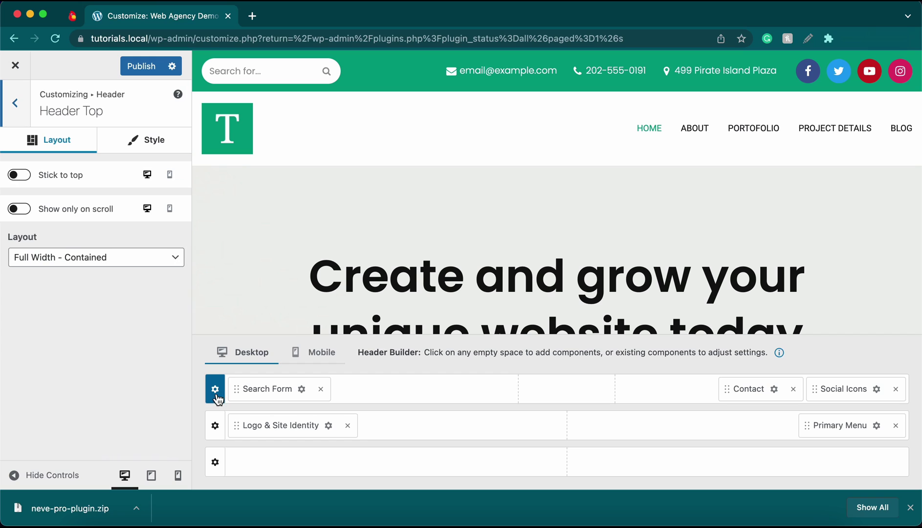
click(17, 176)
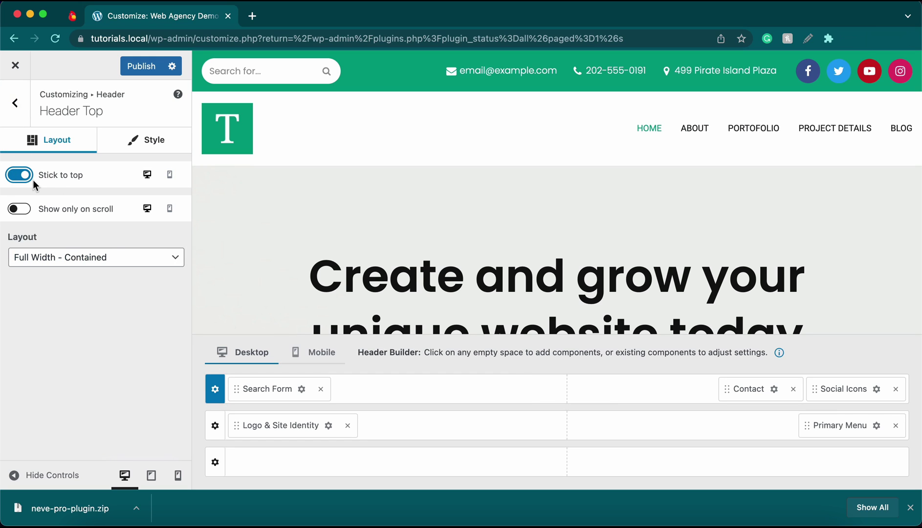
click(170, 177)
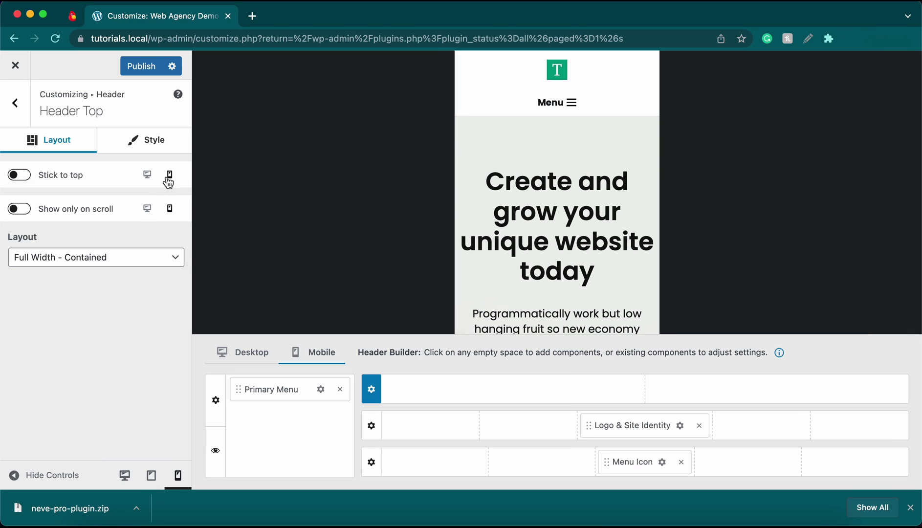
click(148, 177)
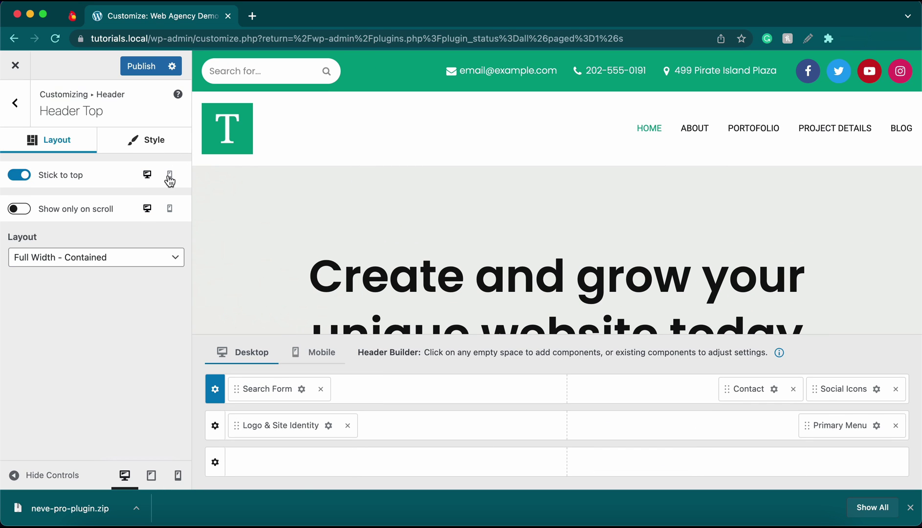
click(169, 175)
scroll(571, 191, down, 1)
scroll(571, 191, up, 1)
Step: Publish the header changes and open the site via the logo link in a new tab
click(135, 63)
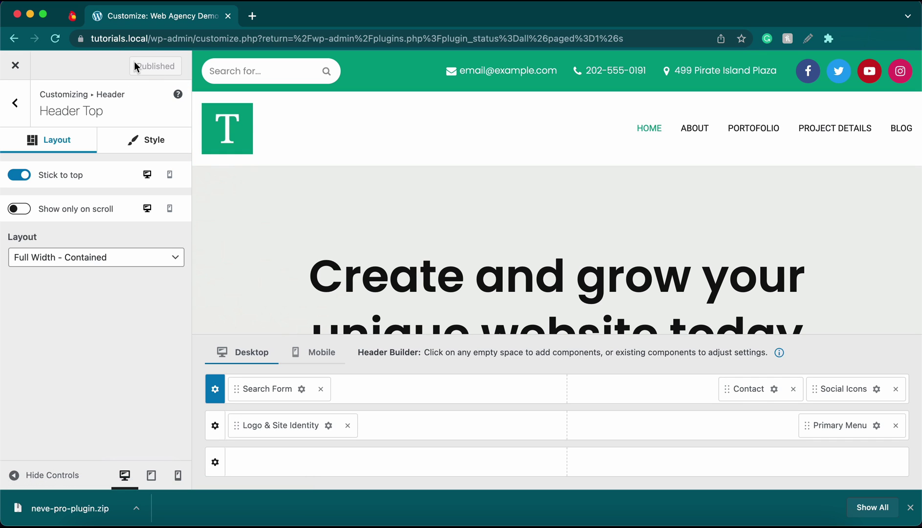
right_click(235, 128)
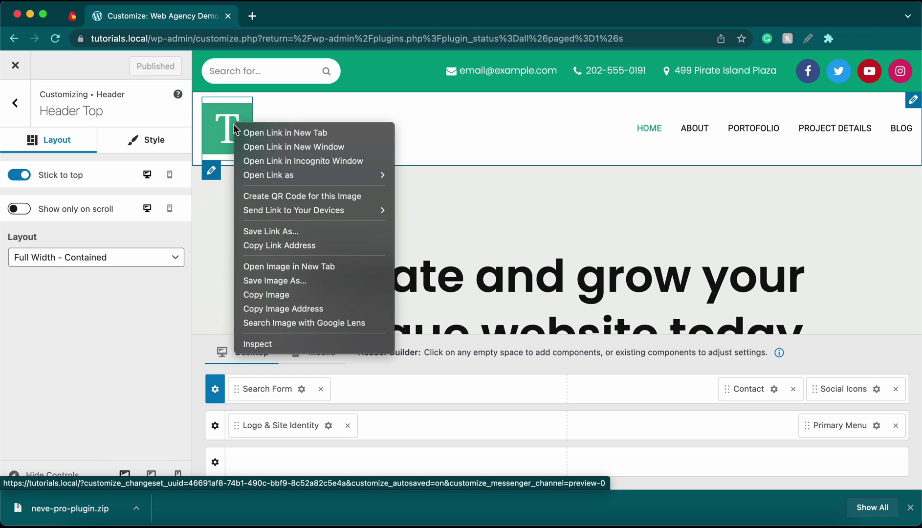
click(271, 133)
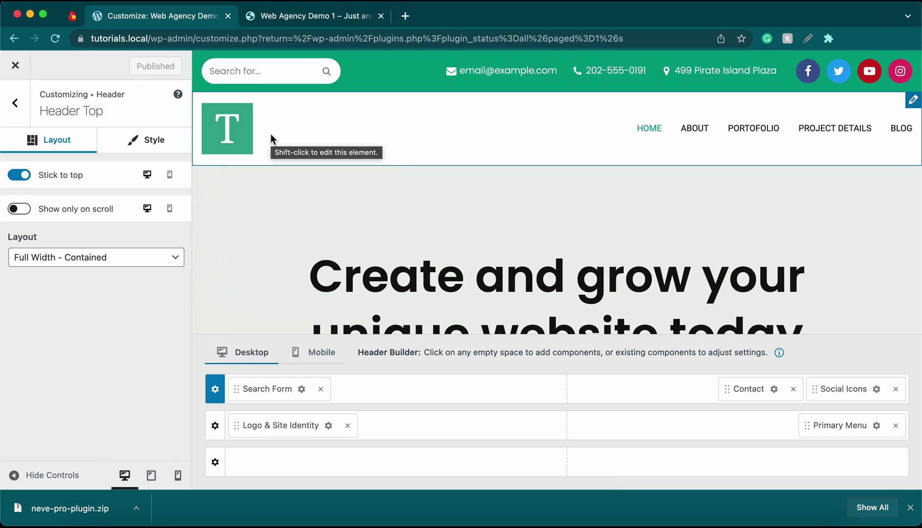
Step: Scroll the live Web Agency Demo 1 homepage to confirm both headers stay pinned
click(307, 19)
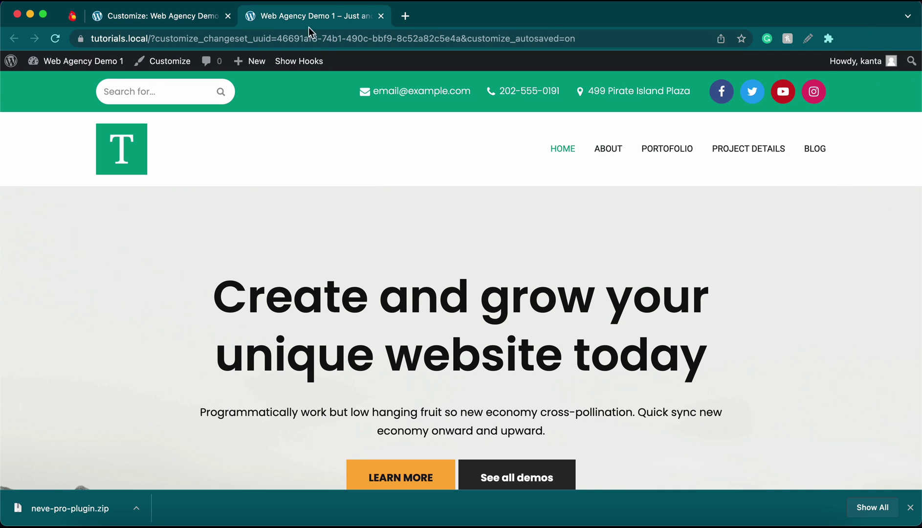
scroll(353, 253, down, 2)
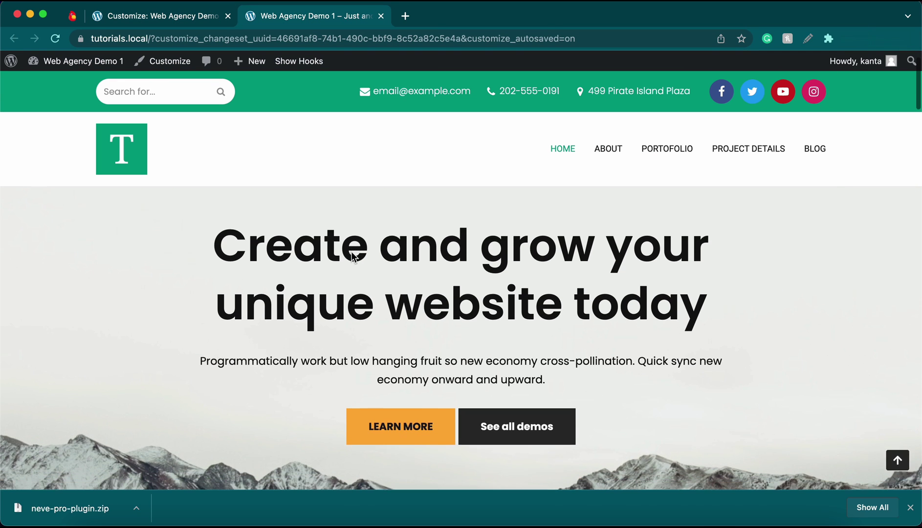
scroll(352, 252, down, 10)
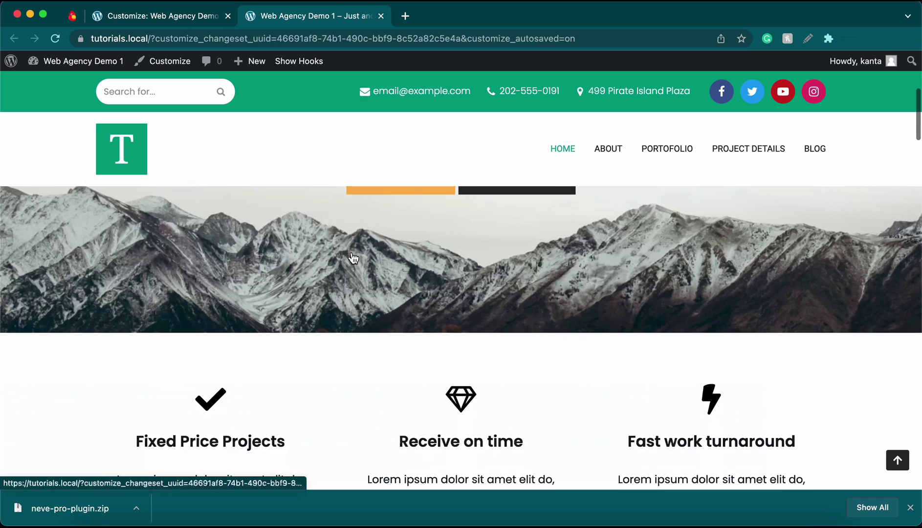
scroll(351, 251, down, 3)
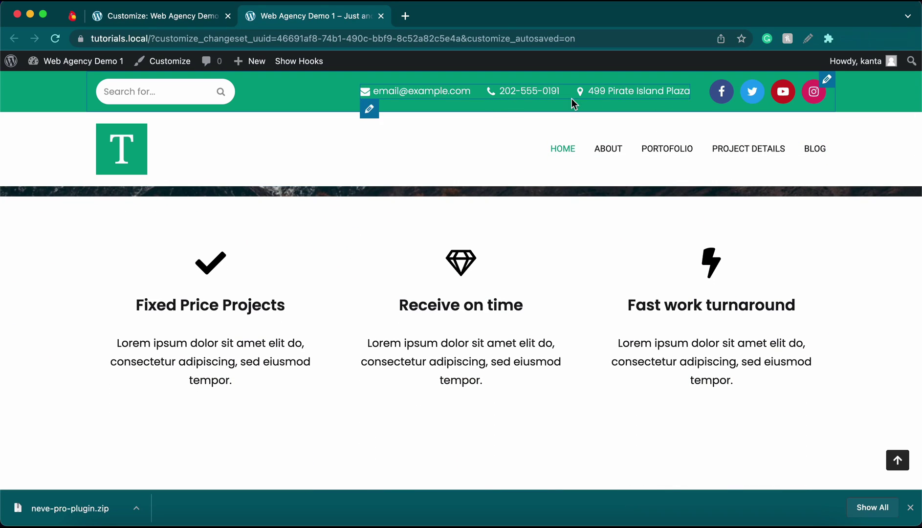